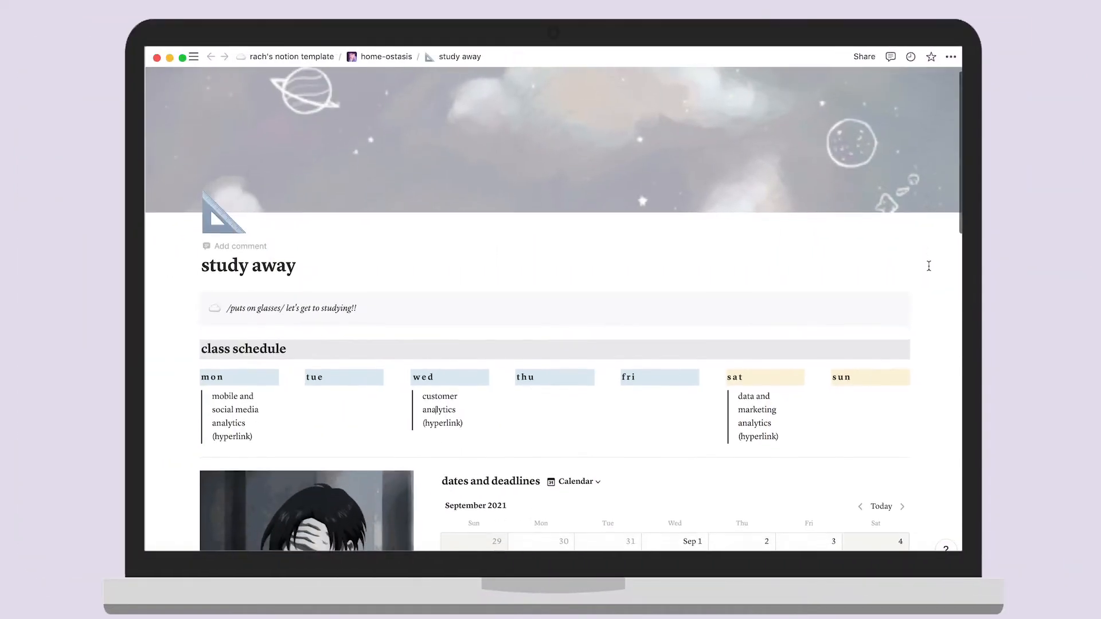
{"action": "scroll", "coordinate": [929, 266], "scroll_direction": "down", "scroll_amount": 5}
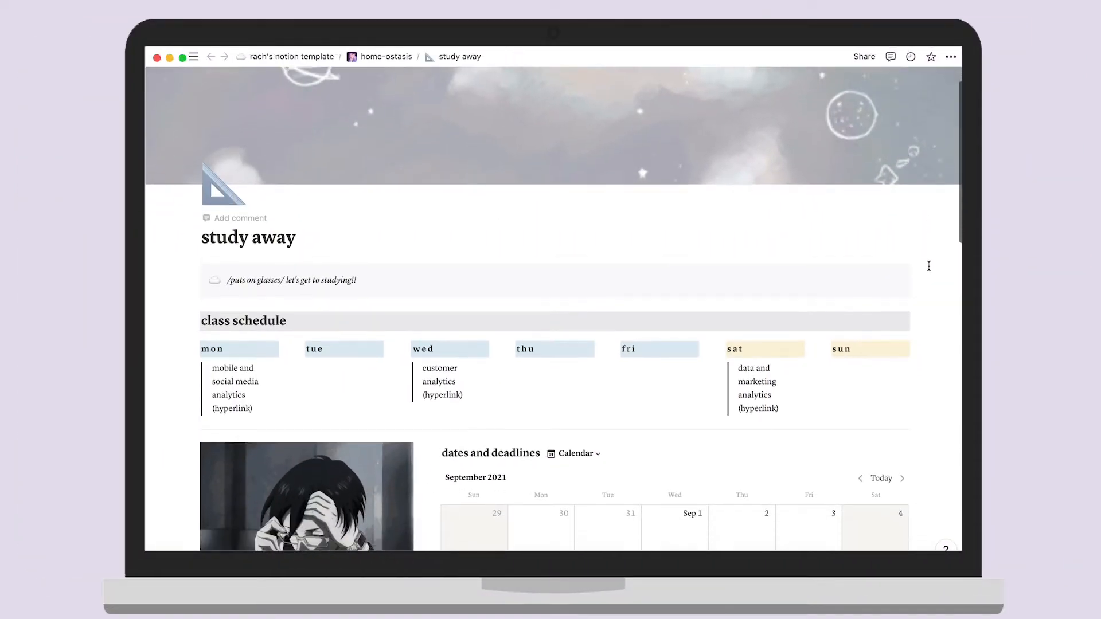
{"action": "scroll", "coordinate": [929, 266], "scroll_direction": "down", "scroll_amount": 5}
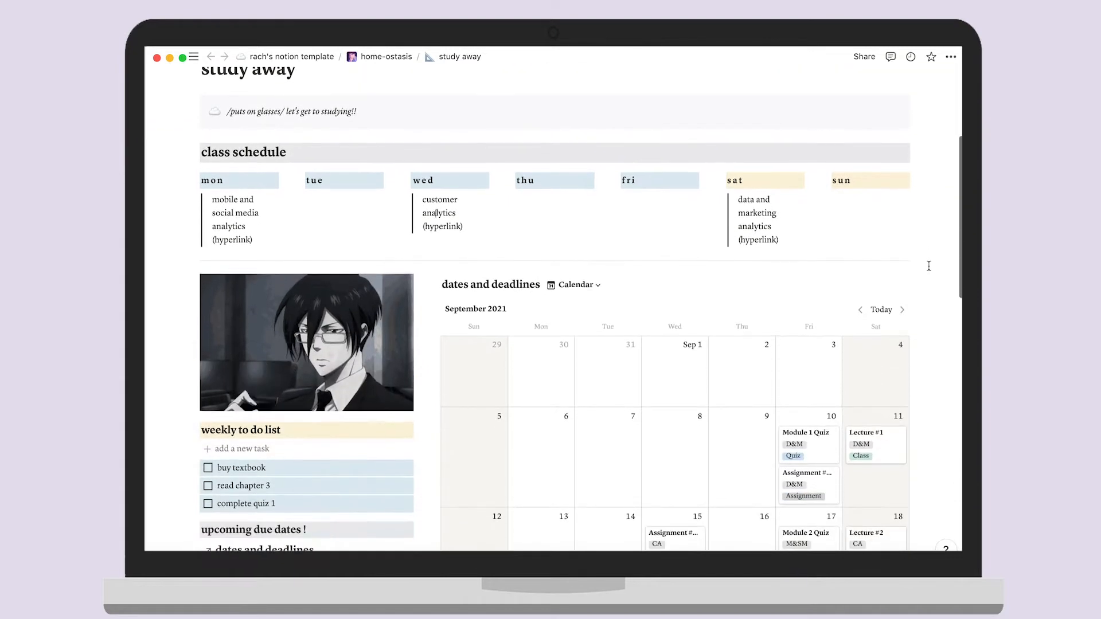
{"action": "scroll", "coordinate": [933, 303], "scroll_direction": "down", "scroll_amount": 7}
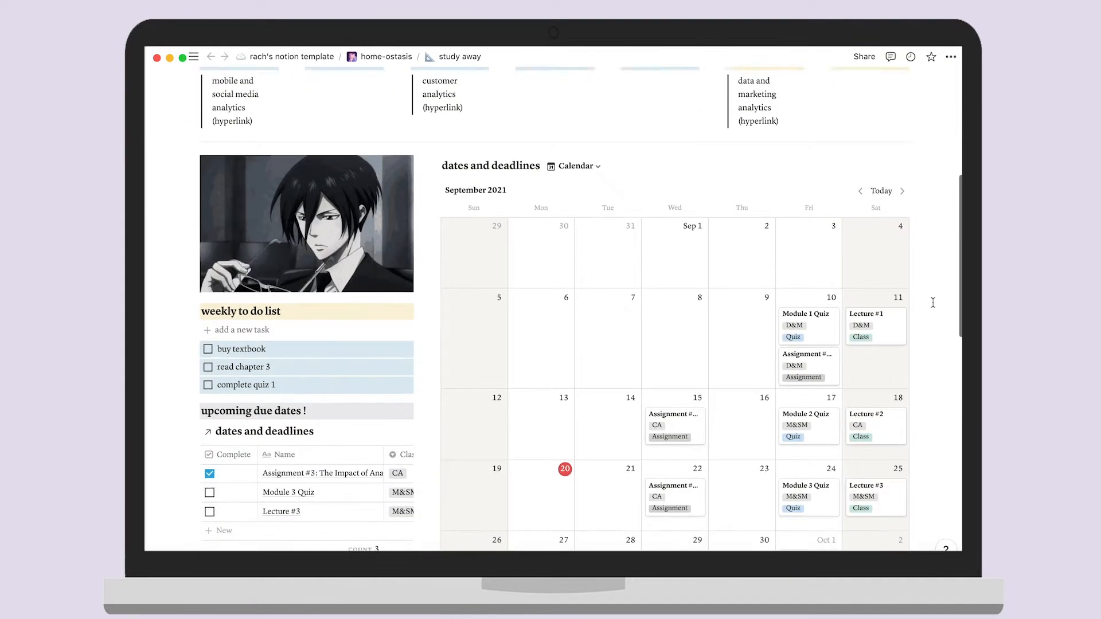
{"action": "scroll", "coordinate": [933, 303], "scroll_direction": "down", "scroll_amount": 11}
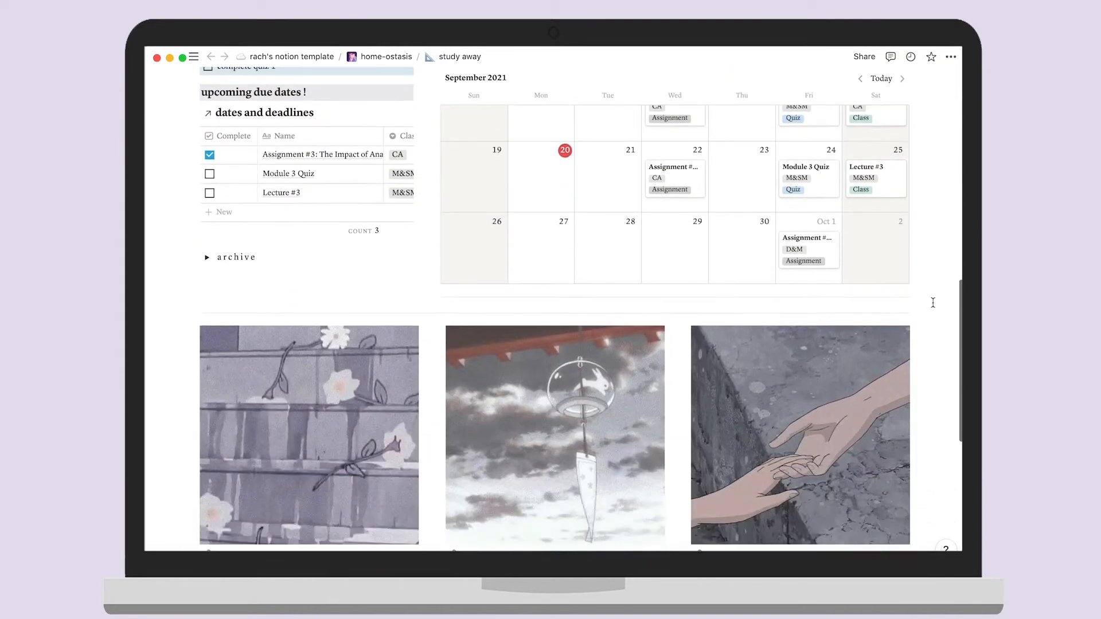
{"action": "scroll", "coordinate": [933, 303], "scroll_direction": "down", "scroll_amount": 2}
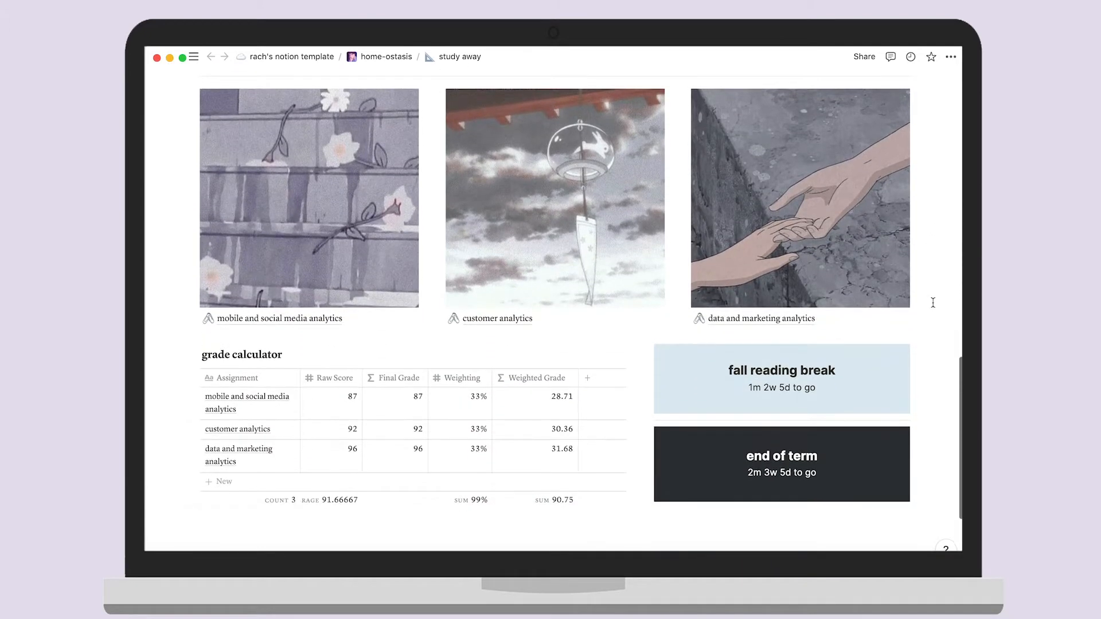
{"action": "scroll", "coordinate": [933, 303], "scroll_direction": "up", "scroll_amount": 20}
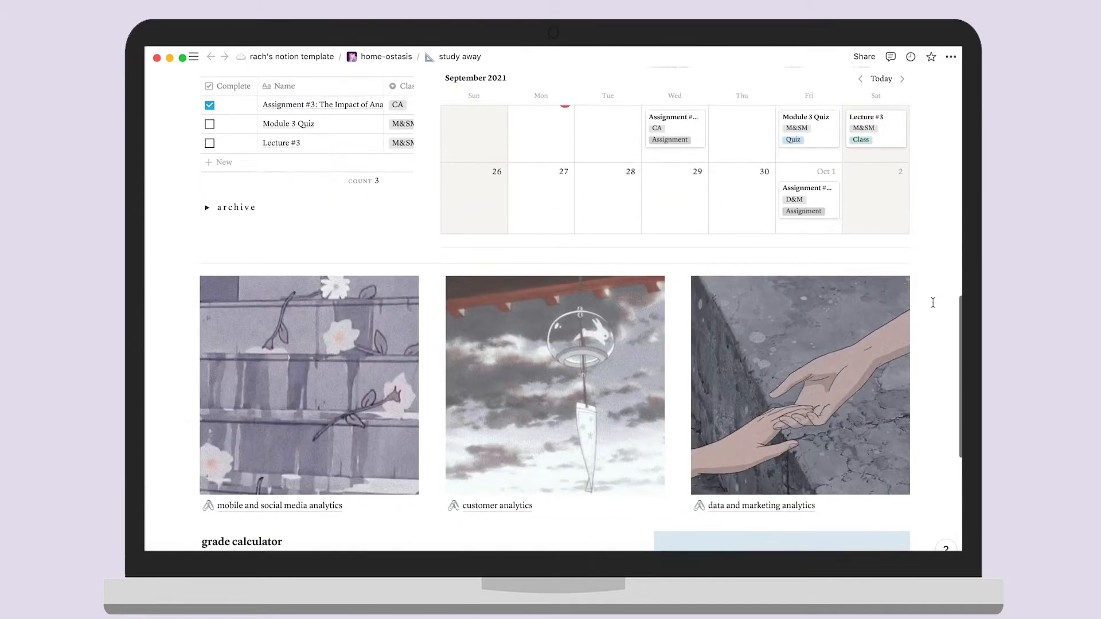
{"action": "scroll", "coordinate": [933, 302], "scroll_direction": "up", "scroll_amount": 2}
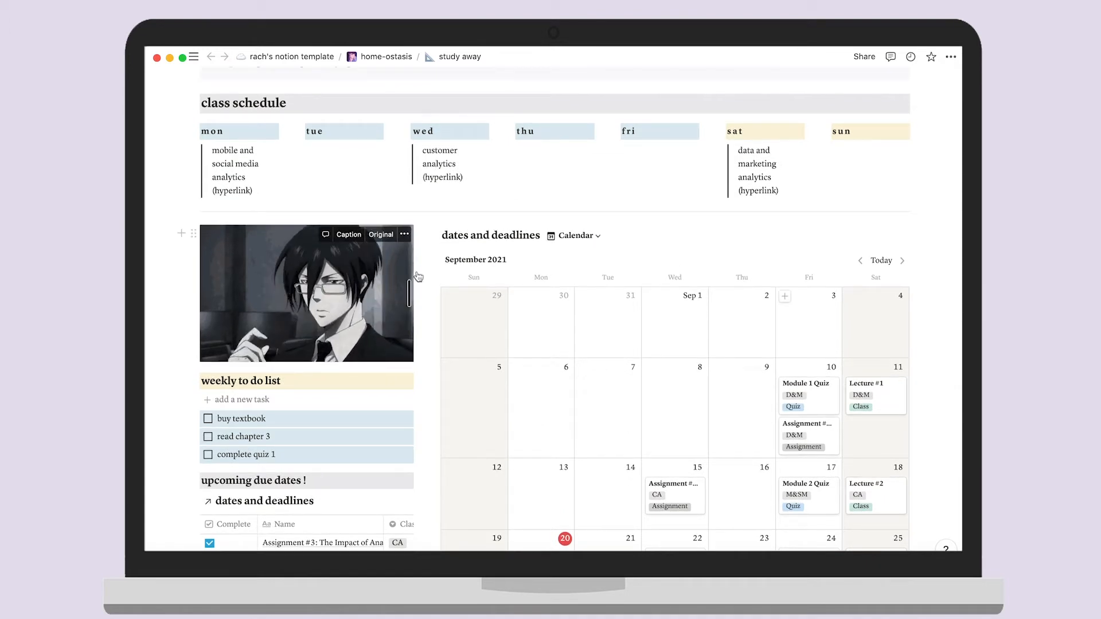
{"action": "scroll", "coordinate": [941, 210], "scroll_direction": "up", "scroll_amount": 3}
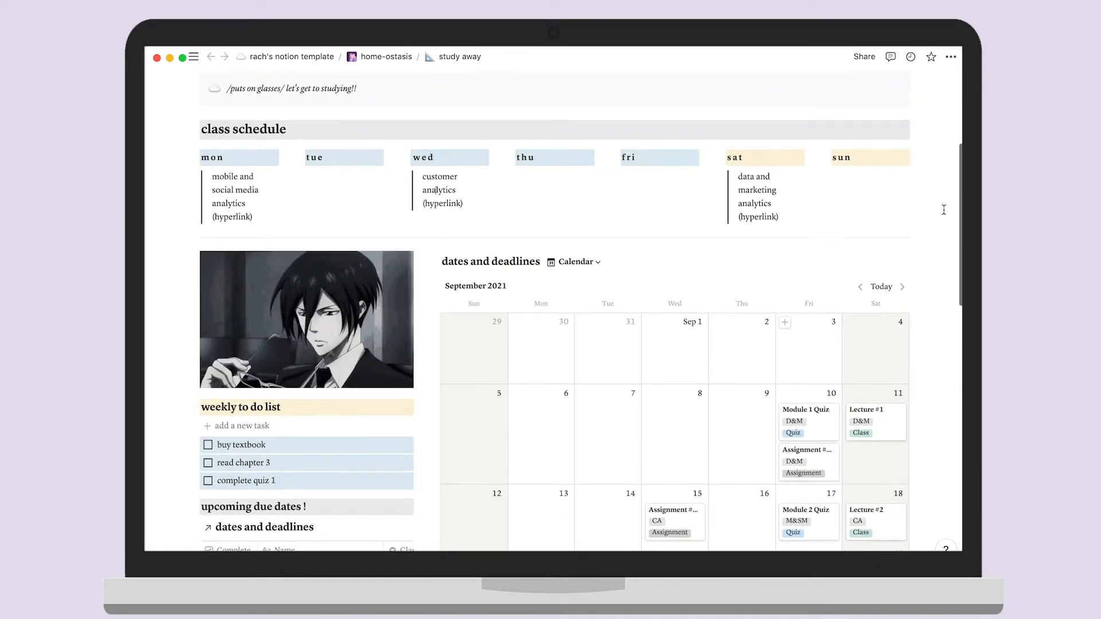
{"action": "scroll", "coordinate": [944, 213], "scroll_direction": "up", "scroll_amount": 2}
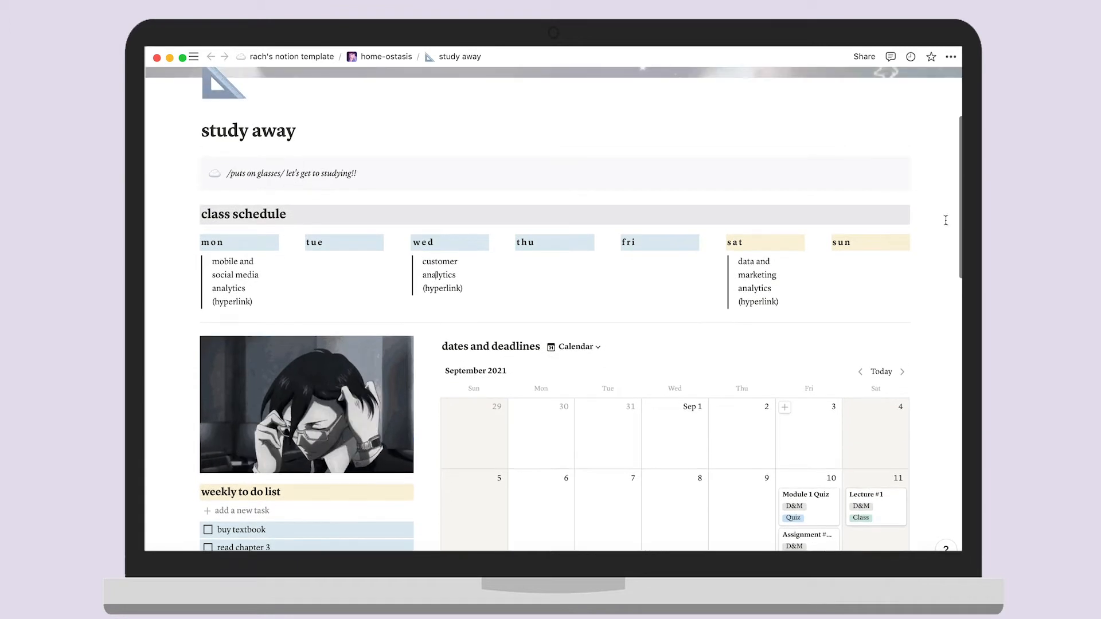
{"action": "scroll", "coordinate": [946, 220], "scroll_direction": "up", "scroll_amount": 3}
{"action": "scroll", "coordinate": [948, 229], "scroll_direction": "up", "scroll_amount": 2}
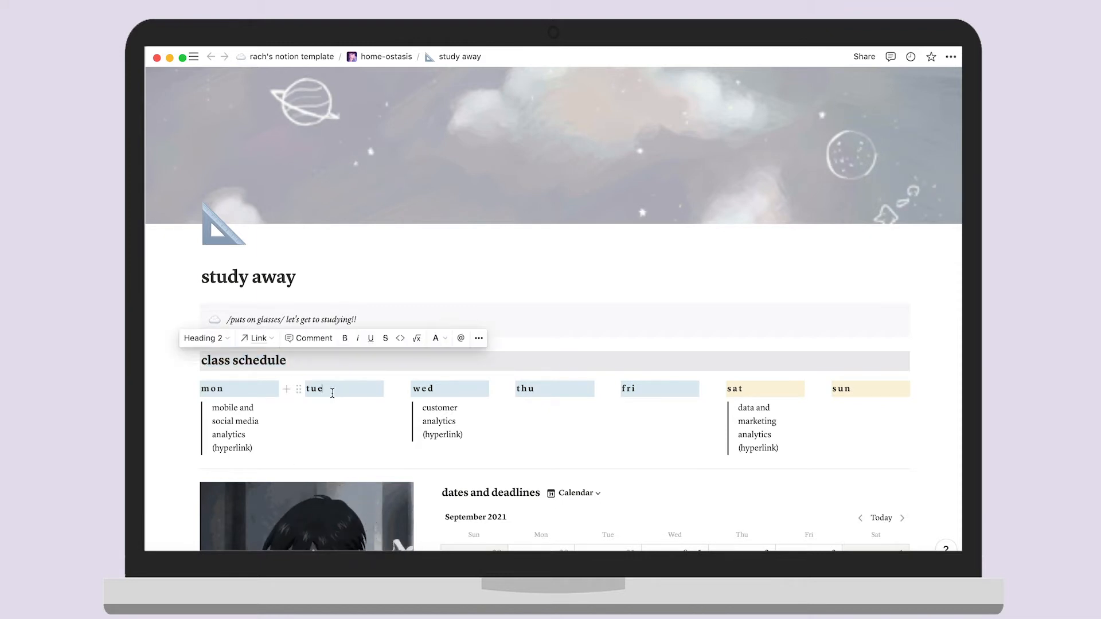
{"action": "key", "text": "Left"}
{"action": "key", "text": "Left"}
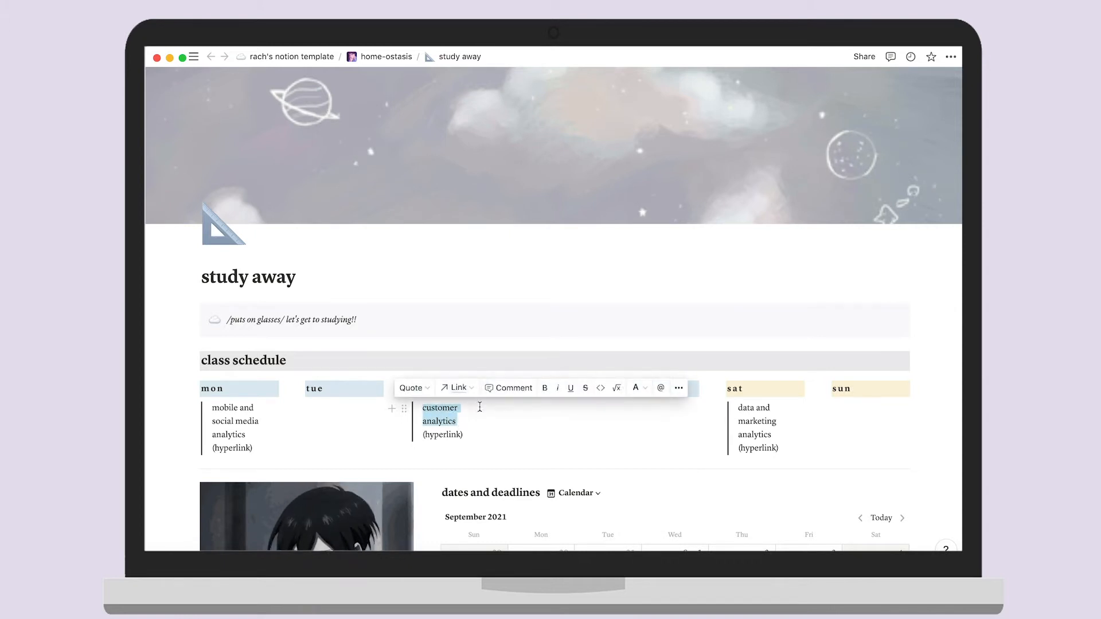
{"action": "left_click", "coordinate": [472, 390]}
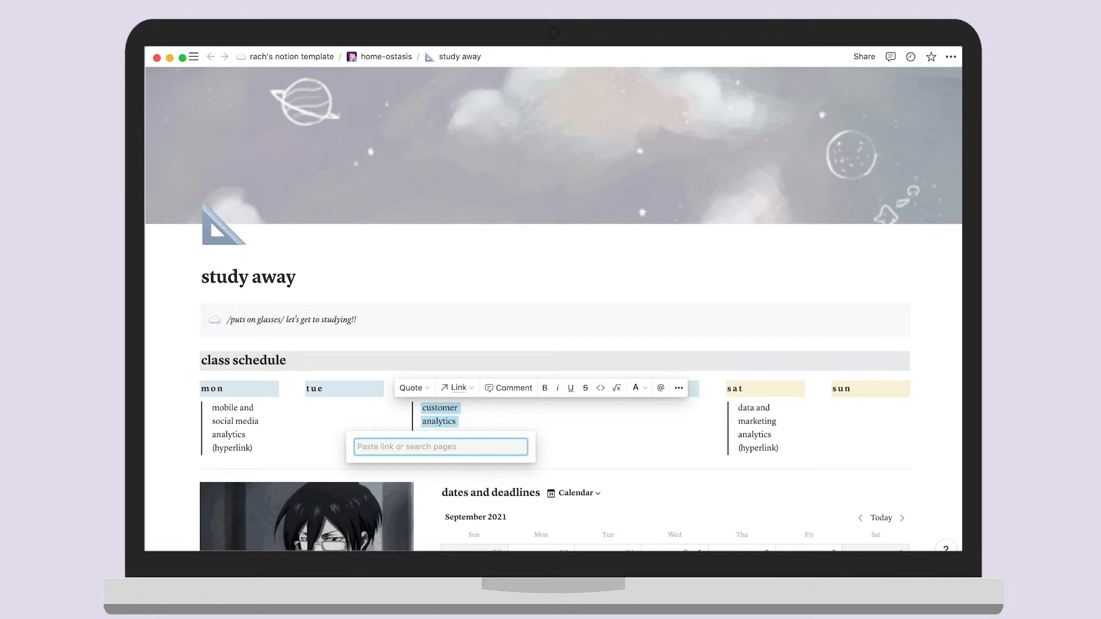
{"action": "type", "text": "link here!"}
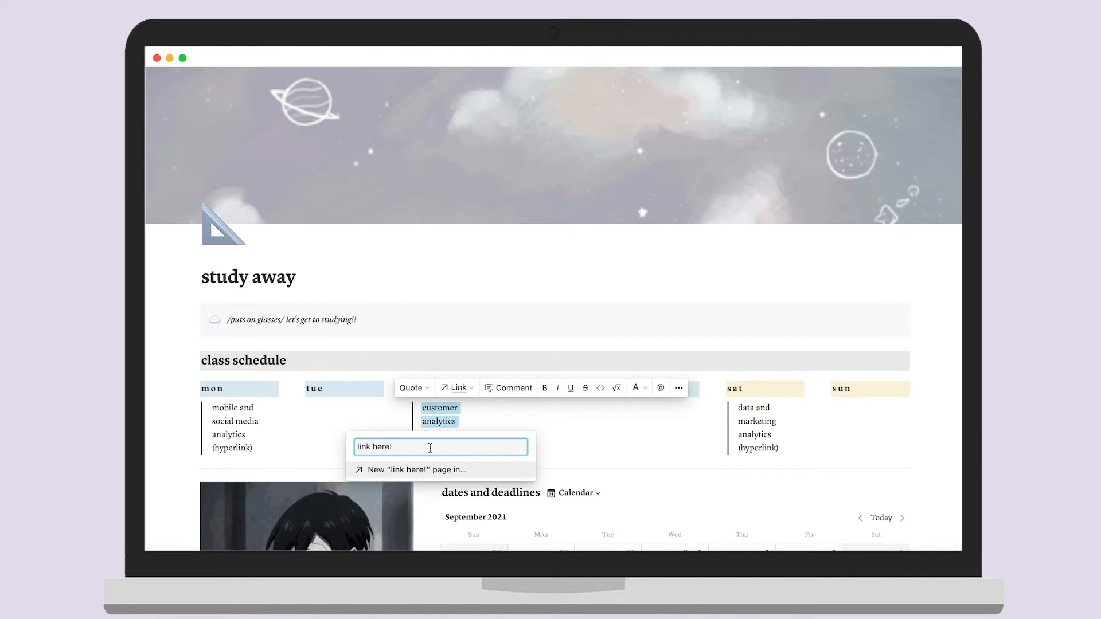
{"action": "key", "text": "BackSpace"}
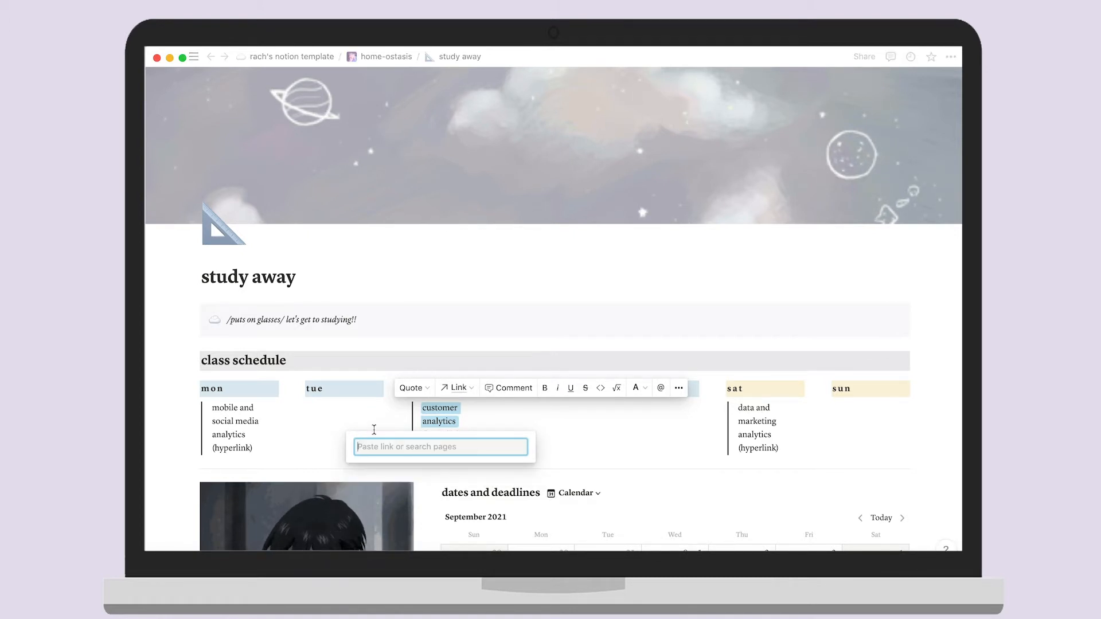
{"action": "key", "text": "Escape"}
{"action": "scroll", "coordinate": [490, 353], "scroll_direction": "down", "scroll_amount": 3}
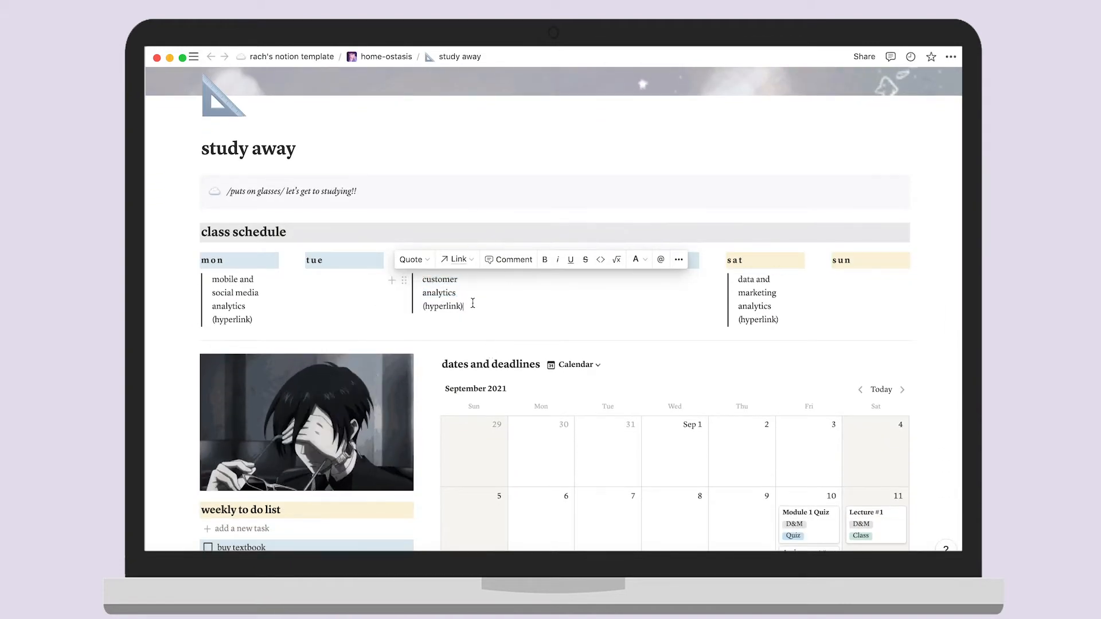
{"action": "left_click", "coordinate": [476, 315]}
{"action": "scroll", "coordinate": [474, 310], "scroll_direction": "down", "scroll_amount": 3}
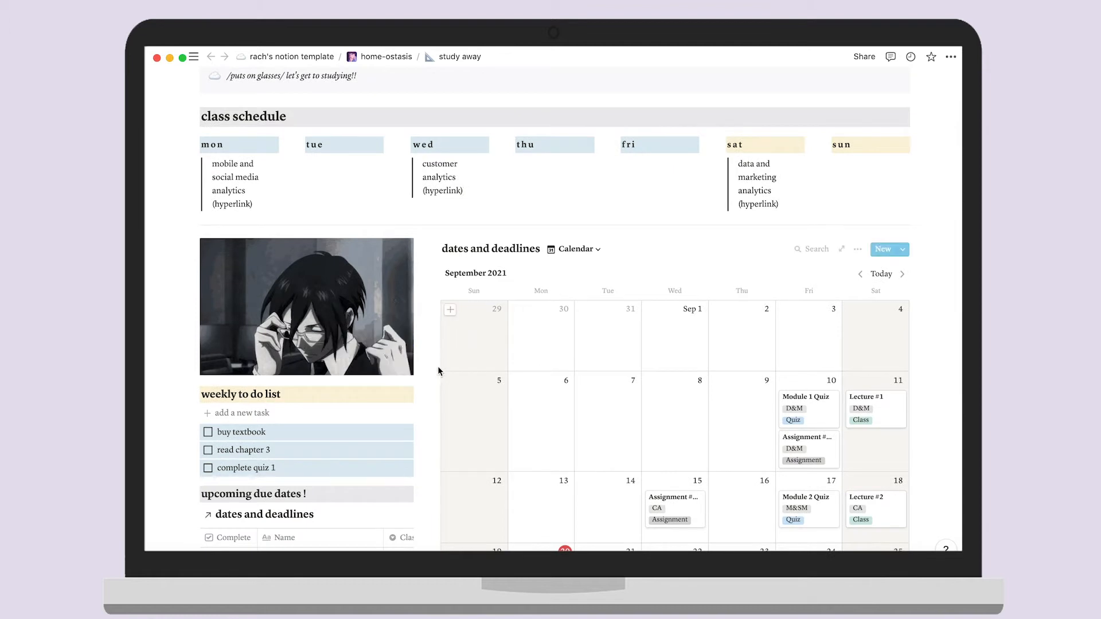
Add the task 'set up meeting time with group' to the weekly to-do list
{"action": "left_click", "coordinate": [256, 416]}
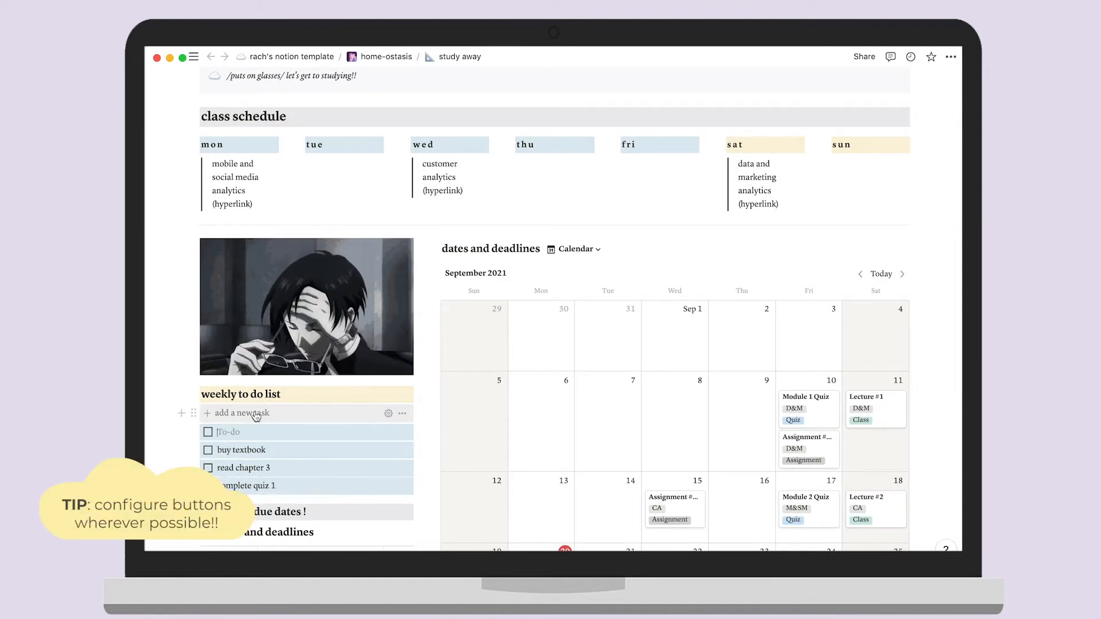
{"action": "type", "text": "set up meet"}
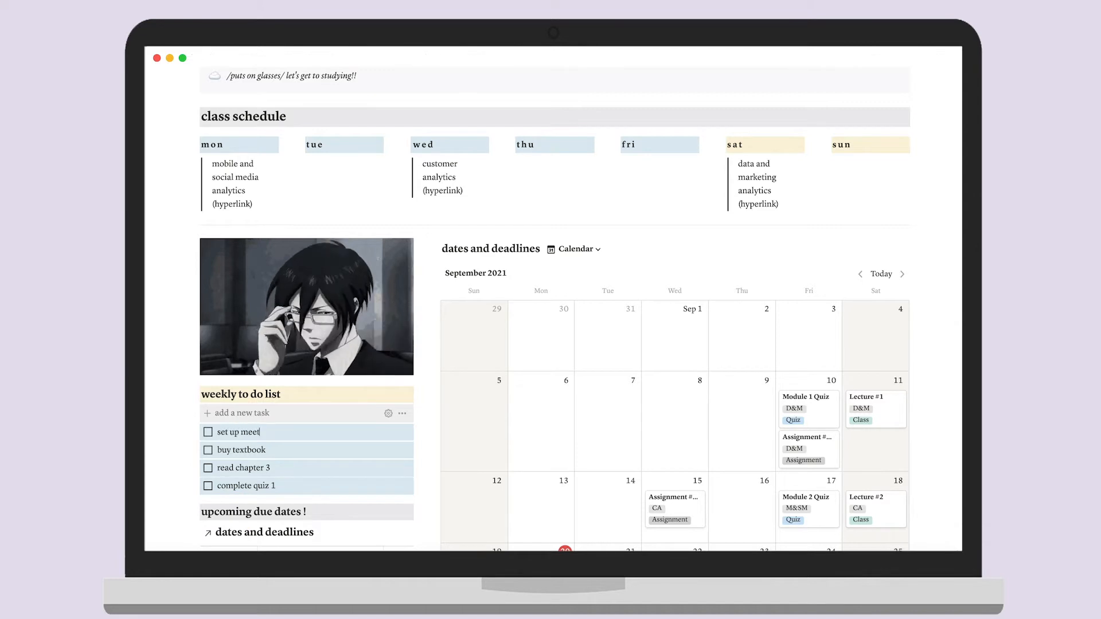
{"action": "type", "text": "ing time with group"}
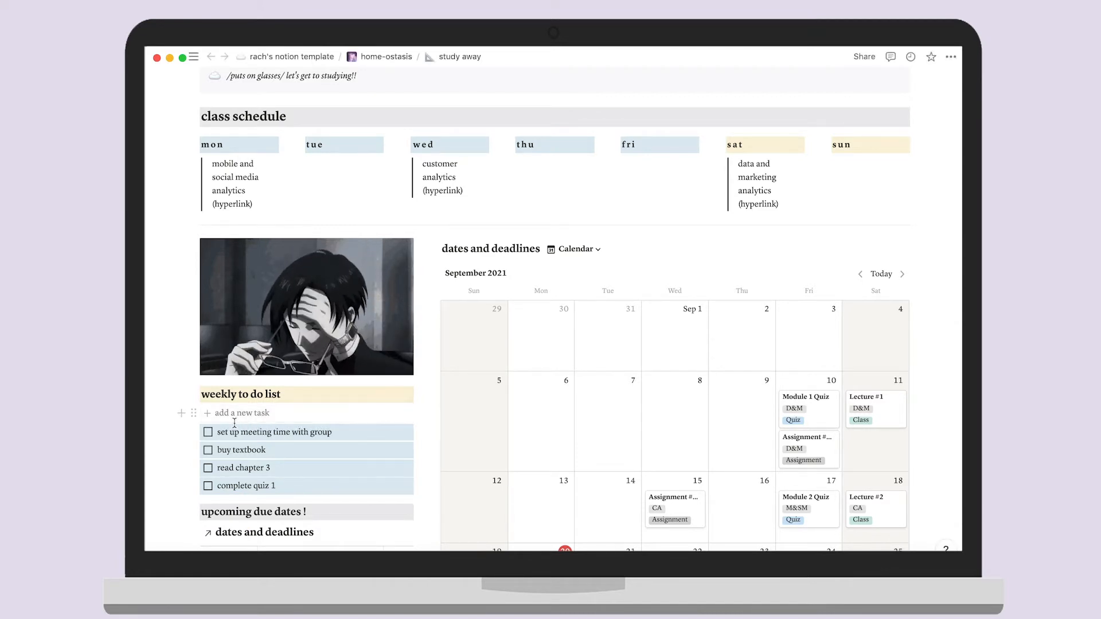
{"action": "scroll", "coordinate": [231, 436], "scroll_direction": "down", "scroll_amount": 2}
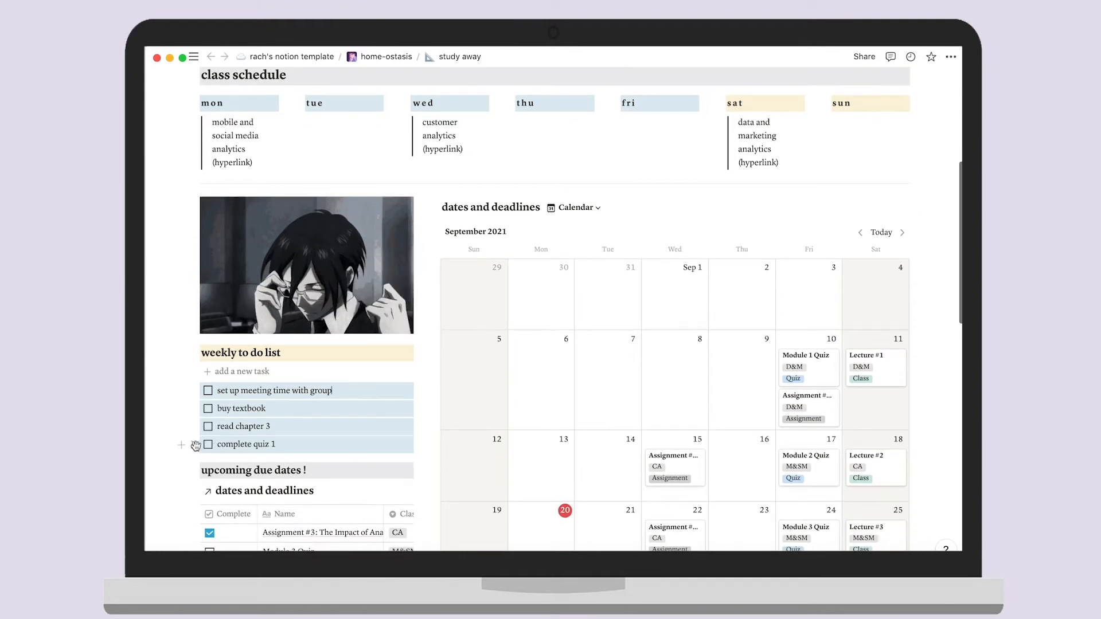
Give the 'complete quiz 1' task a green background
{"action": "left_click", "coordinate": [194, 446]}
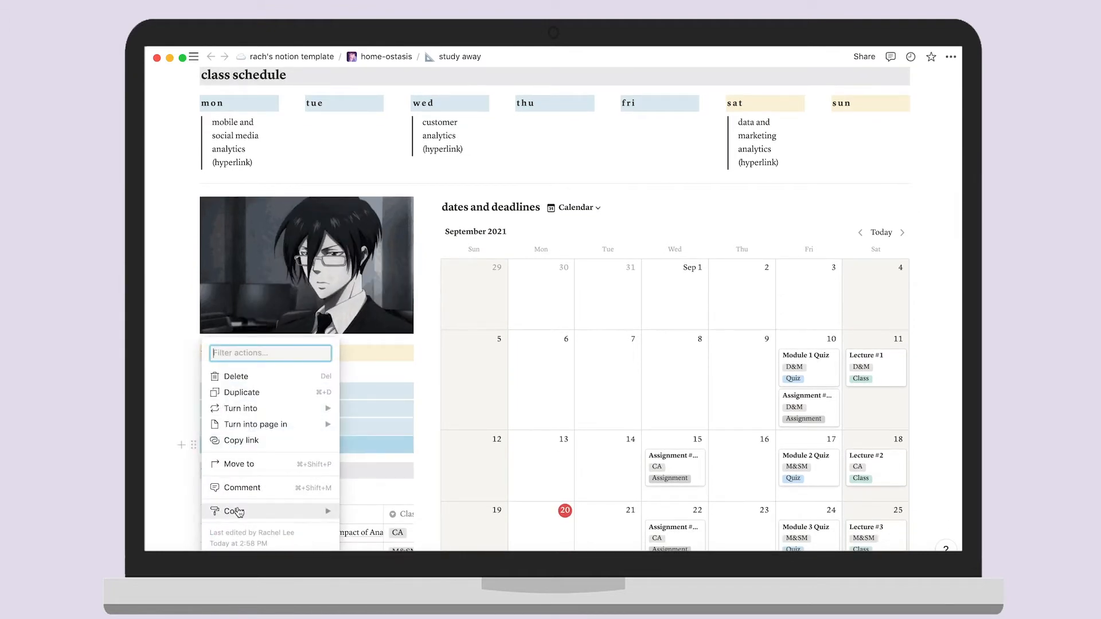
{"action": "mouse_move", "coordinate": [238, 512]}
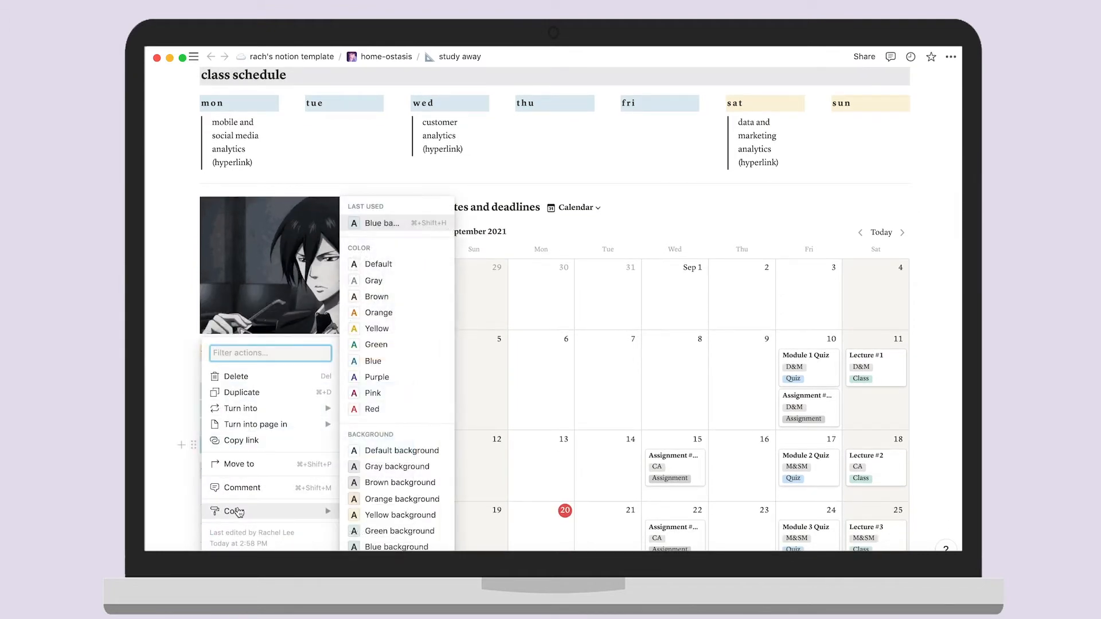
{"action": "left_click", "coordinate": [385, 531]}
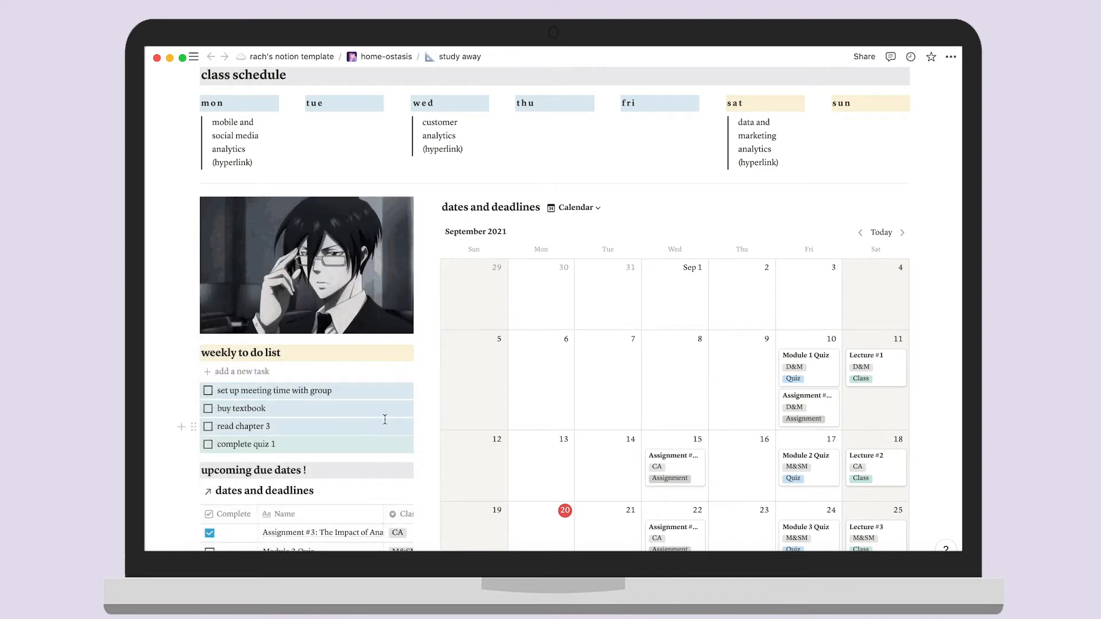
{"action": "scroll", "coordinate": [385, 420], "scroll_direction": "down", "scroll_amount": 3}
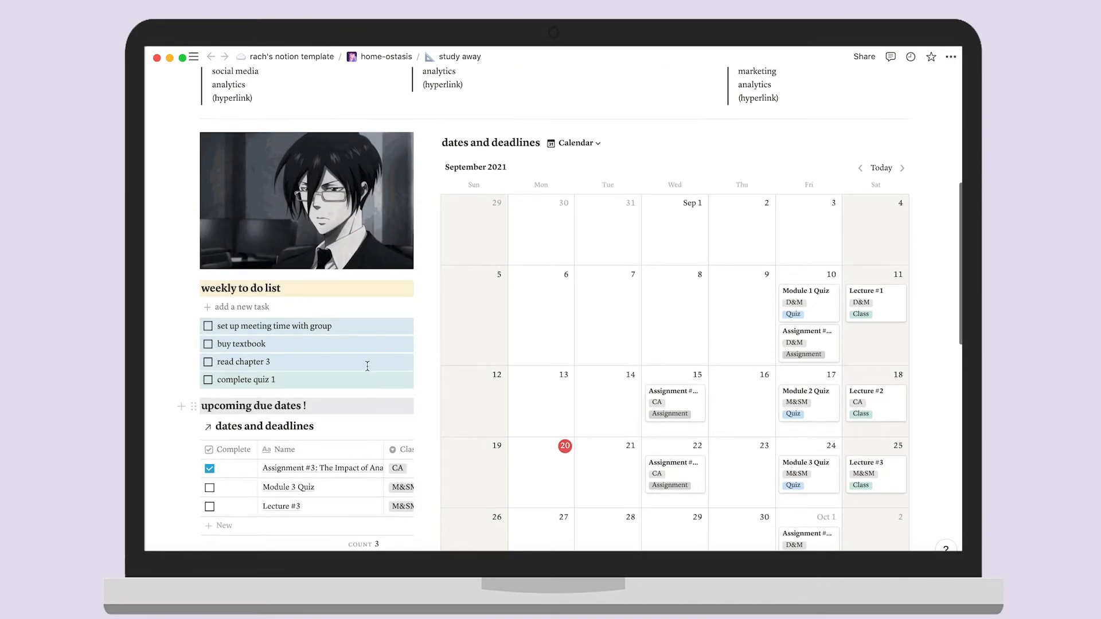
Check off 'read chapter 3' and scroll across the due-dates table
{"action": "left_click", "coordinate": [208, 365]}
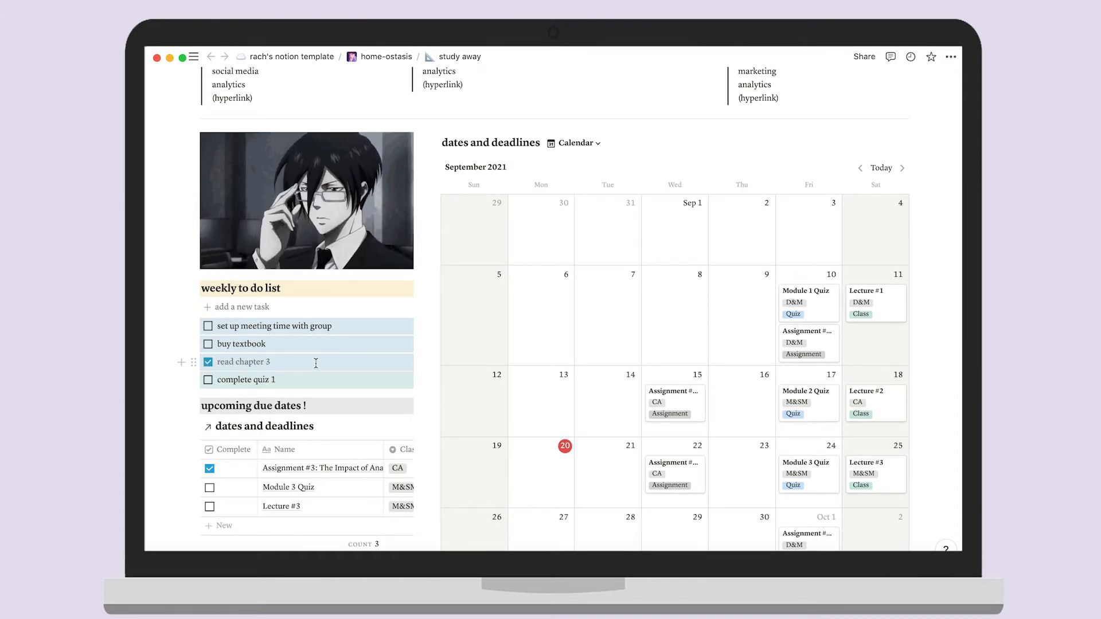
{"action": "scroll", "coordinate": [316, 363], "scroll_direction": "down", "scroll_amount": 4}
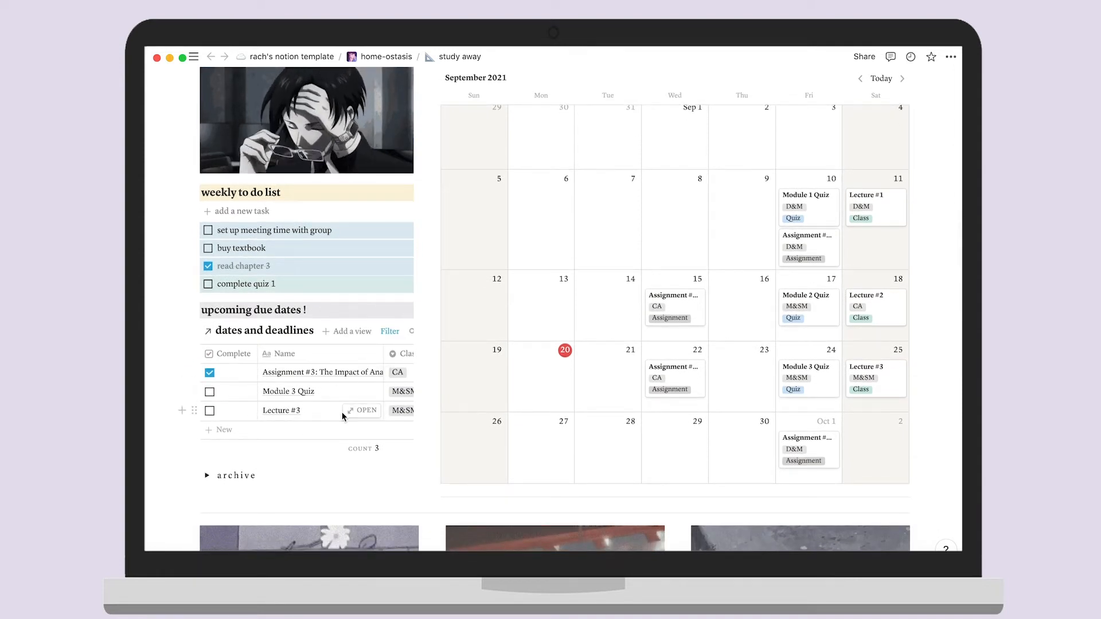
{"action": "scroll", "coordinate": [344, 417], "scroll_direction": "right", "scroll_amount": 1}
{"action": "scroll", "coordinate": [344, 416], "scroll_direction": "right", "scroll_amount": 3}
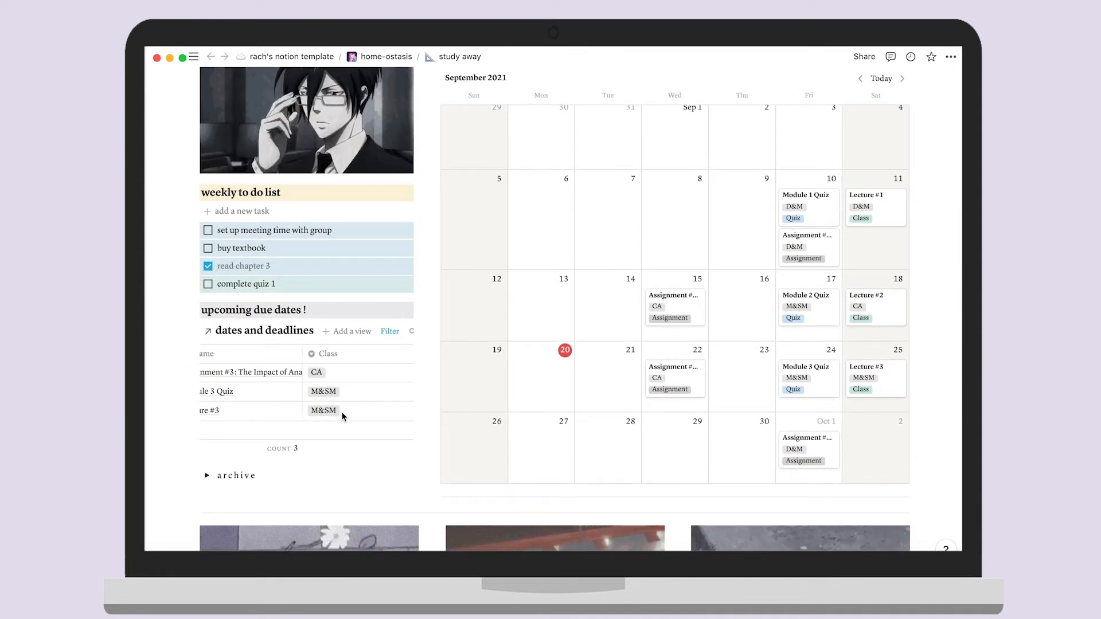
{"action": "scroll", "coordinate": [344, 417], "scroll_direction": "right", "scroll_amount": 5}
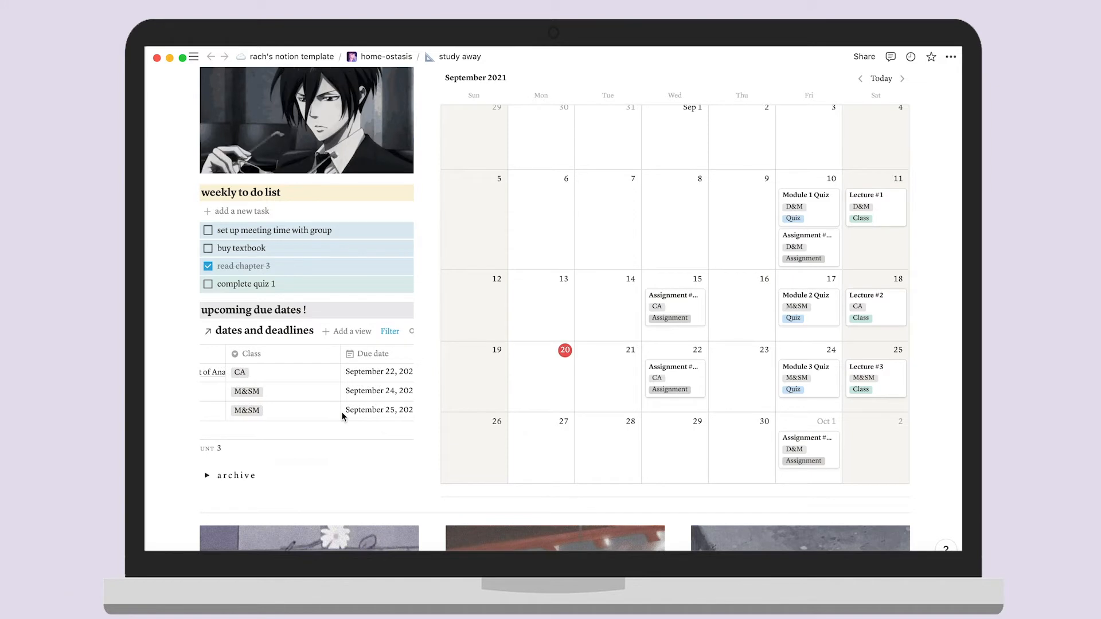
{"action": "scroll", "coordinate": [344, 417], "scroll_direction": "right", "scroll_amount": 5}
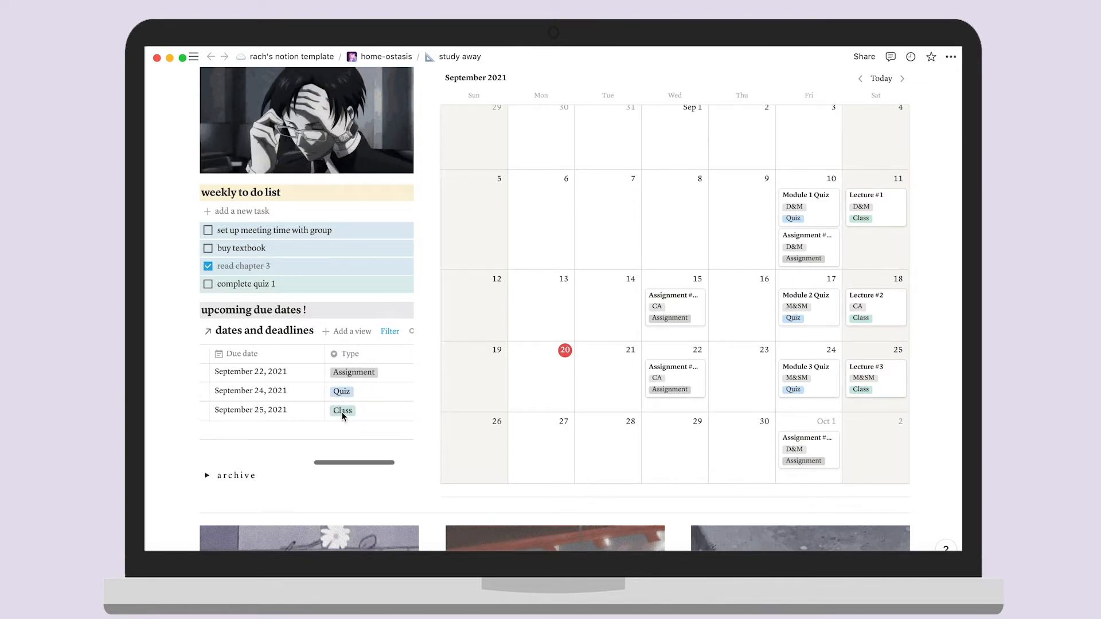
Look at the Add a view options and the filter settings of the due-dates table
{"action": "left_click", "coordinate": [347, 332]}
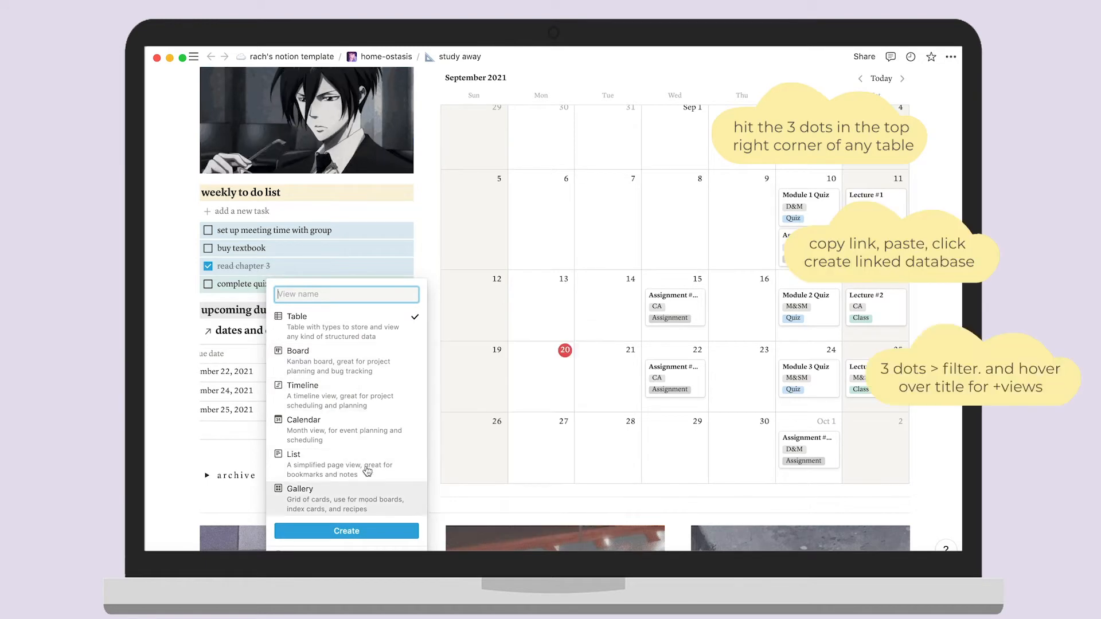
{"action": "left_click", "coordinate": [179, 366]}
{"action": "left_click", "coordinate": [390, 333]}
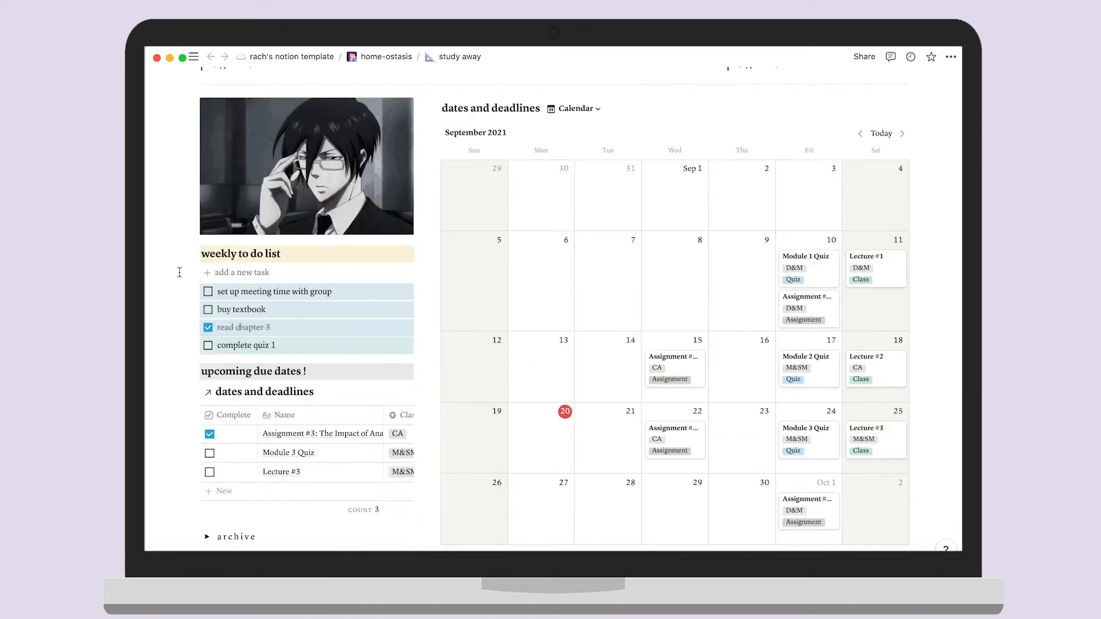
Expand the archive and its week 1 section, then drag 'read chapter 3' into week 1
{"action": "scroll", "coordinate": [179, 273], "scroll_direction": "down", "scroll_amount": 2}
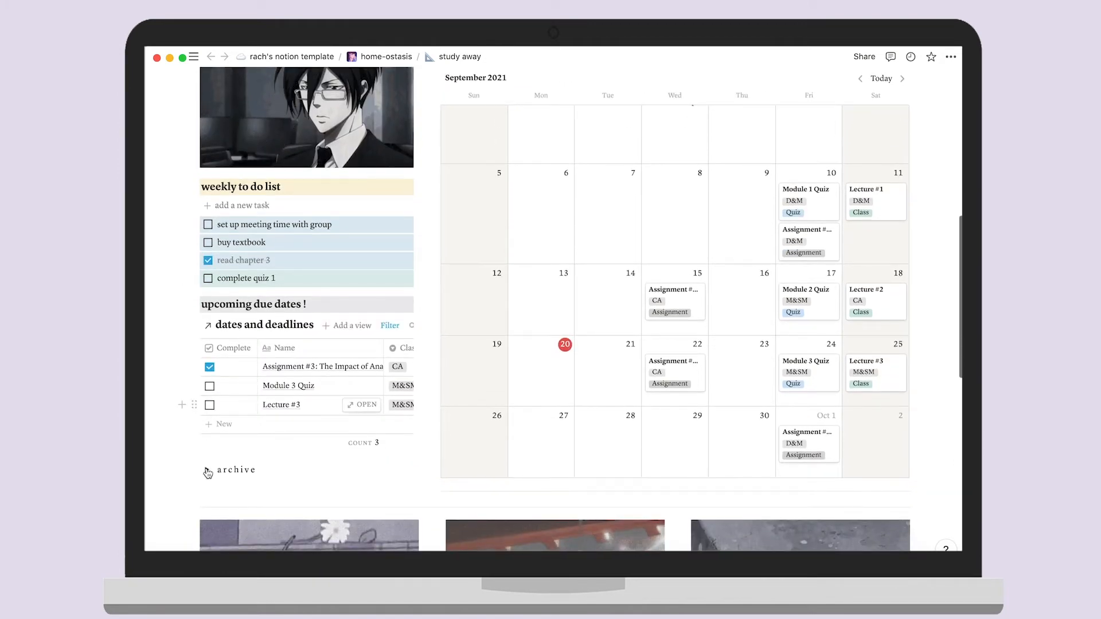
{"action": "left_click", "coordinate": [208, 471]}
{"action": "scroll", "coordinate": [230, 467], "scroll_direction": "down", "scroll_amount": 1}
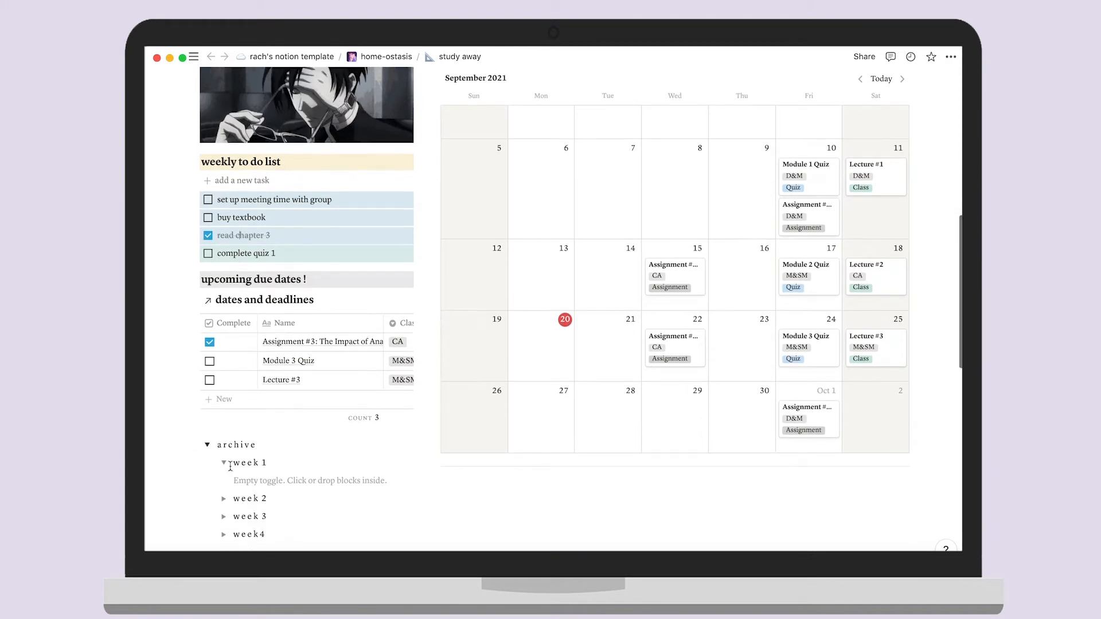
{"action": "left_click", "coordinate": [224, 463]}
{"action": "left_click", "coordinate": [224, 462]}
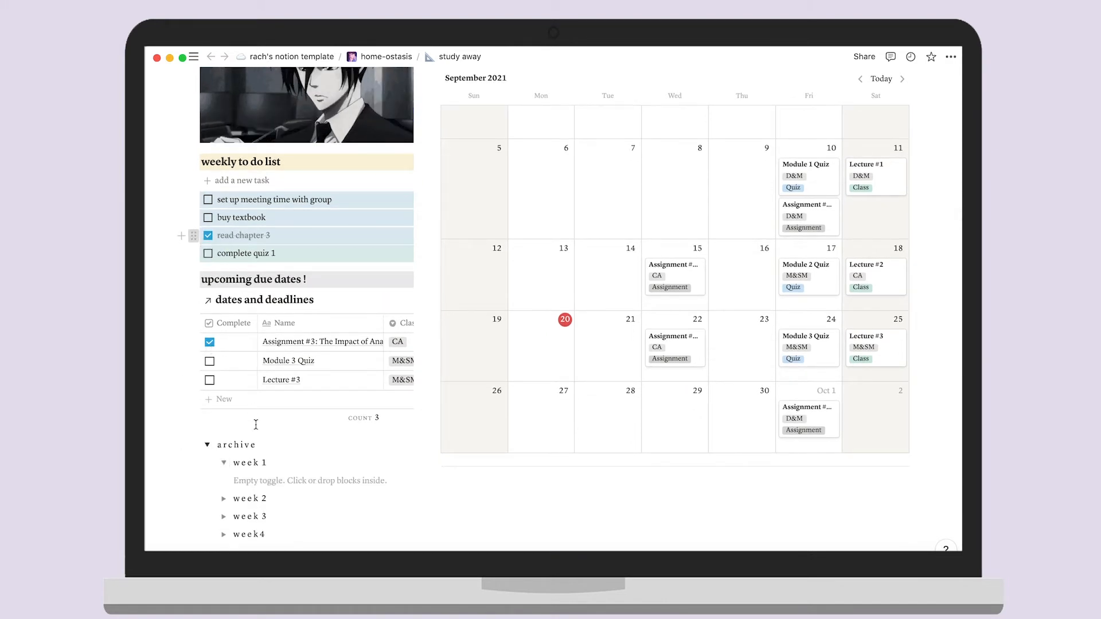
{"action": "left_click_drag", "start_coordinate": [252, 472], "coordinate": [252, 470]}
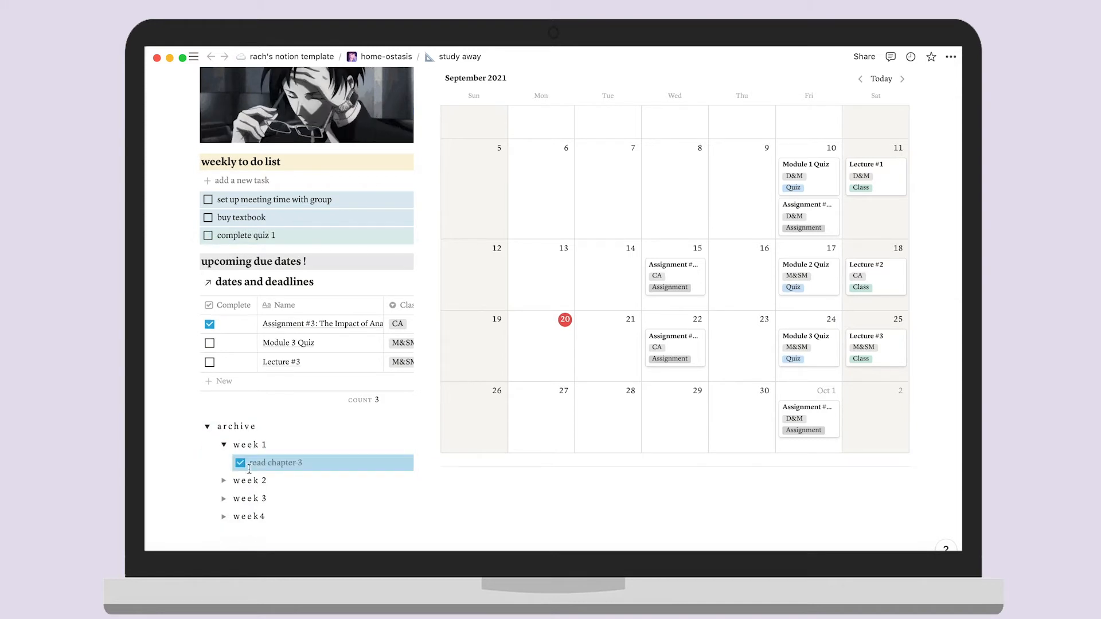
{"action": "scroll", "coordinate": [386, 428], "scroll_direction": "up", "scroll_amount": 4}
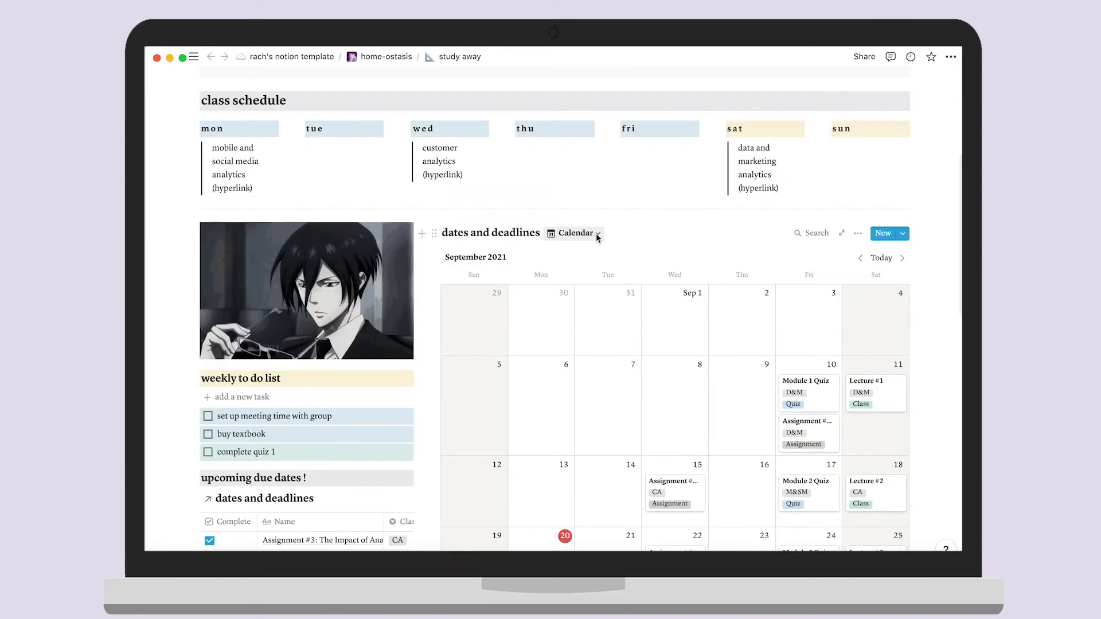
{"action": "left_click", "coordinate": [596, 233]}
{"action": "left_click", "coordinate": [551, 277]}
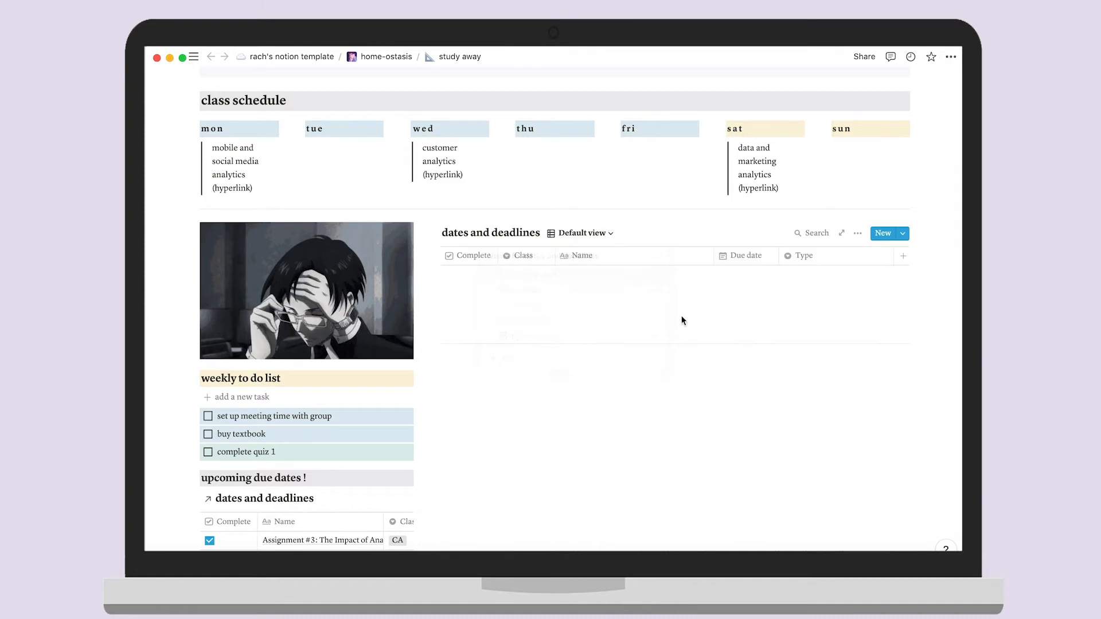
{"action": "scroll", "coordinate": [693, 344], "scroll_direction": "down", "scroll_amount": 3}
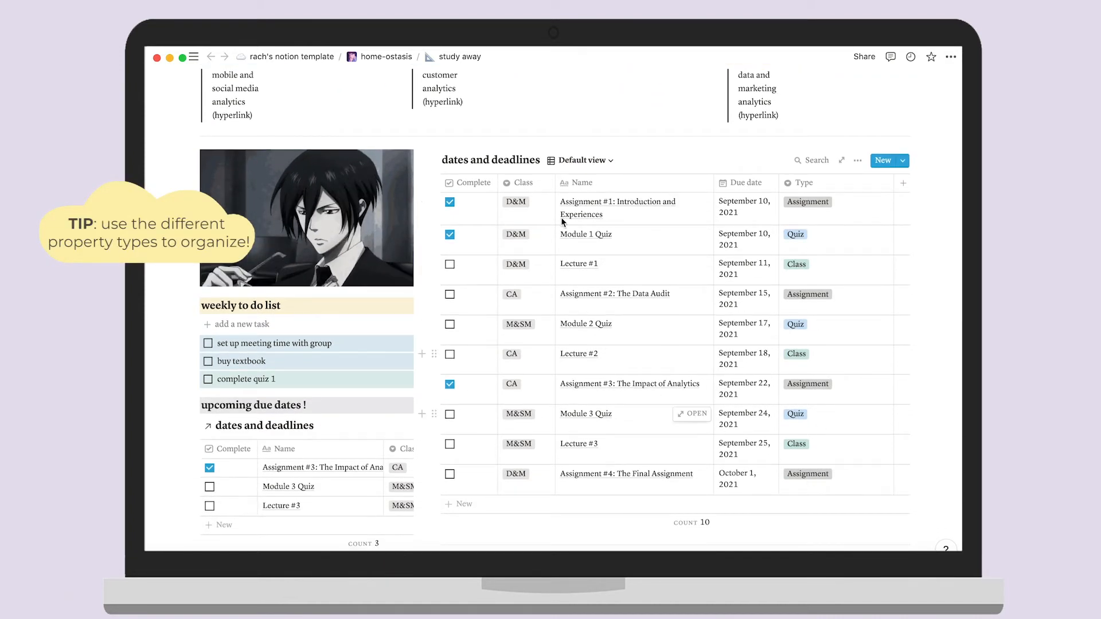
{"action": "left_click", "coordinate": [602, 161]}
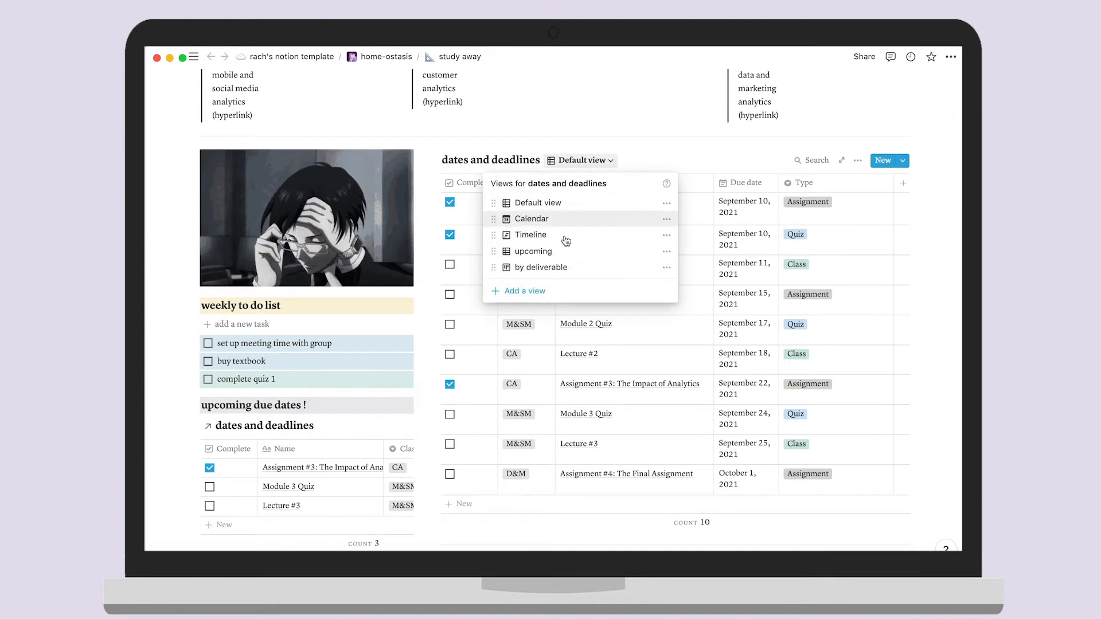
{"action": "left_click", "coordinate": [558, 236]}
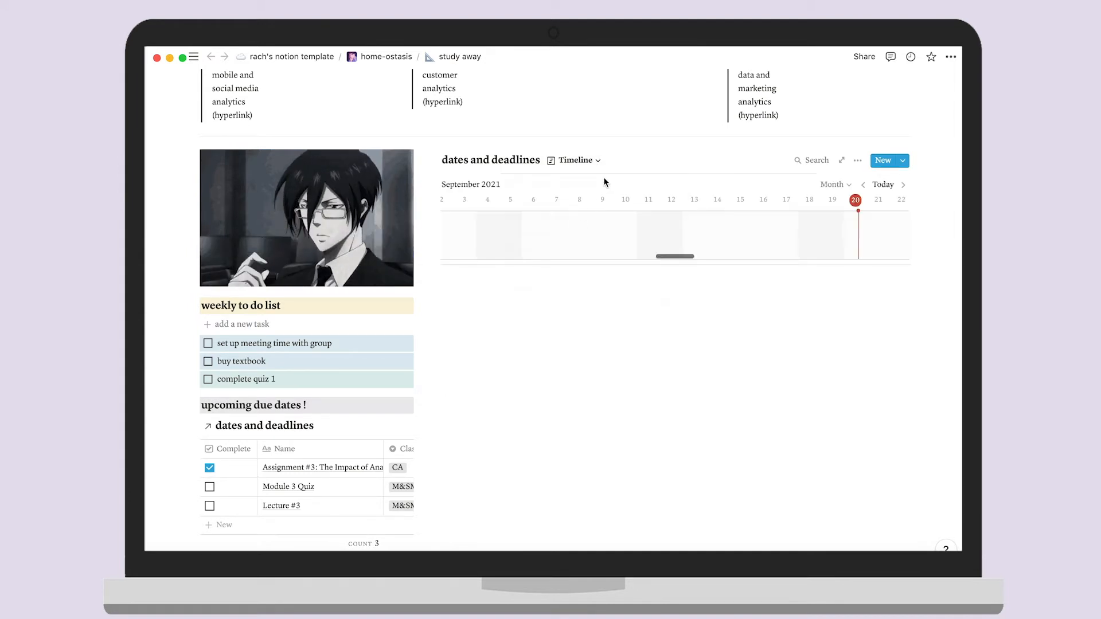
{"action": "scroll", "coordinate": [599, 337], "scroll_direction": "up", "scroll_amount": 3}
{"action": "scroll", "coordinate": [600, 337], "scroll_direction": "down", "scroll_amount": 2}
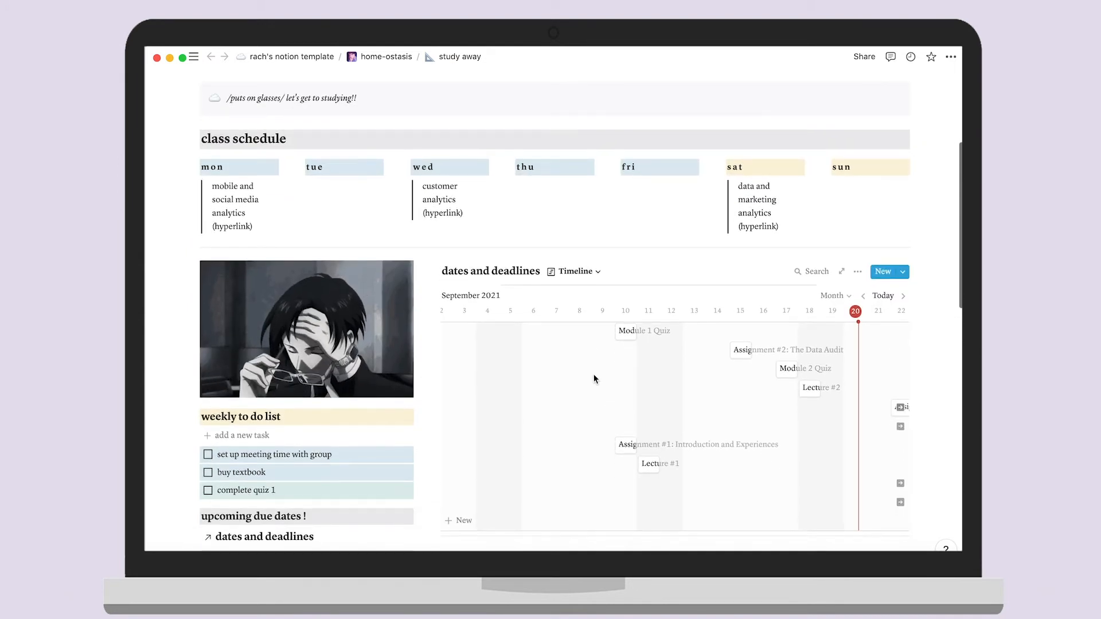
{"action": "left_click", "coordinate": [598, 273]}
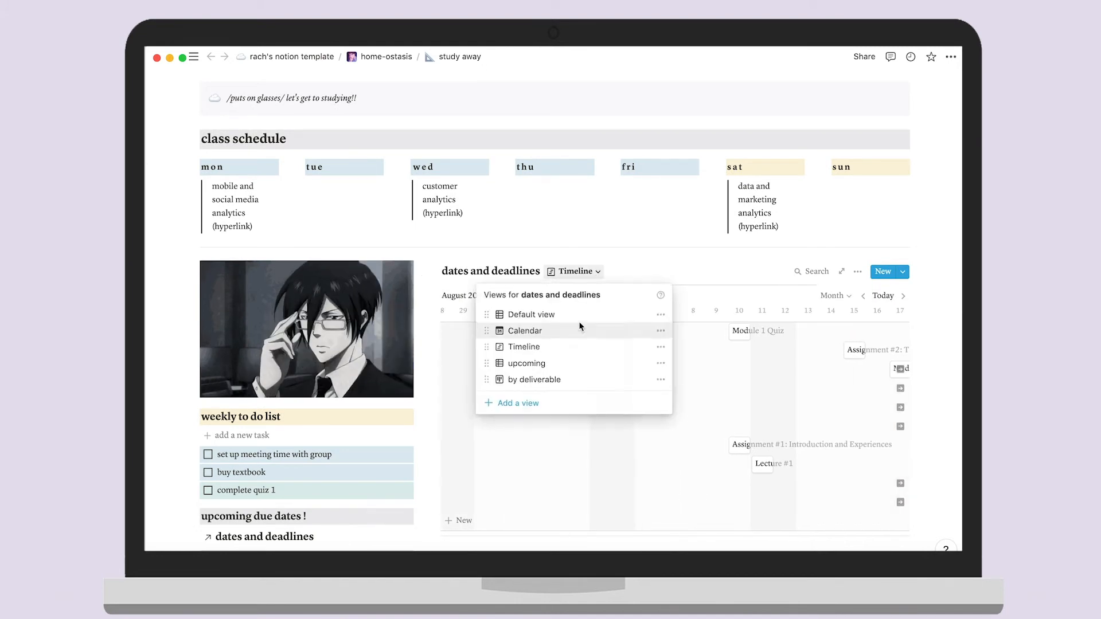
{"action": "left_click", "coordinate": [567, 330]}
{"action": "scroll", "coordinate": [566, 327], "scroll_direction": "down", "scroll_amount": 5}
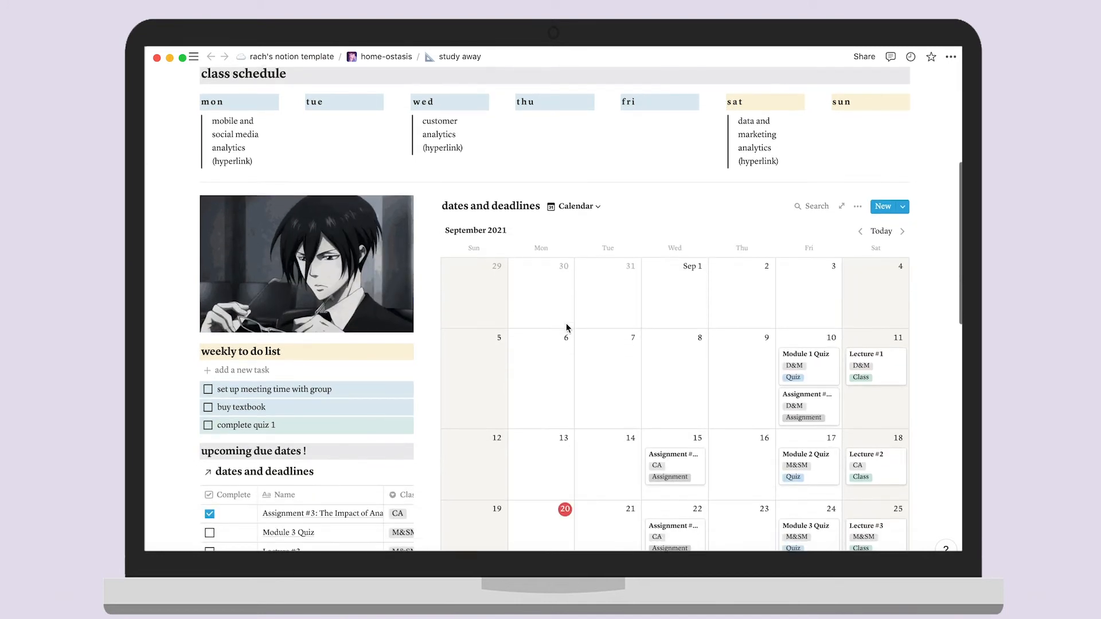
{"action": "scroll", "coordinate": [566, 329], "scroll_direction": "down", "scroll_amount": 10}
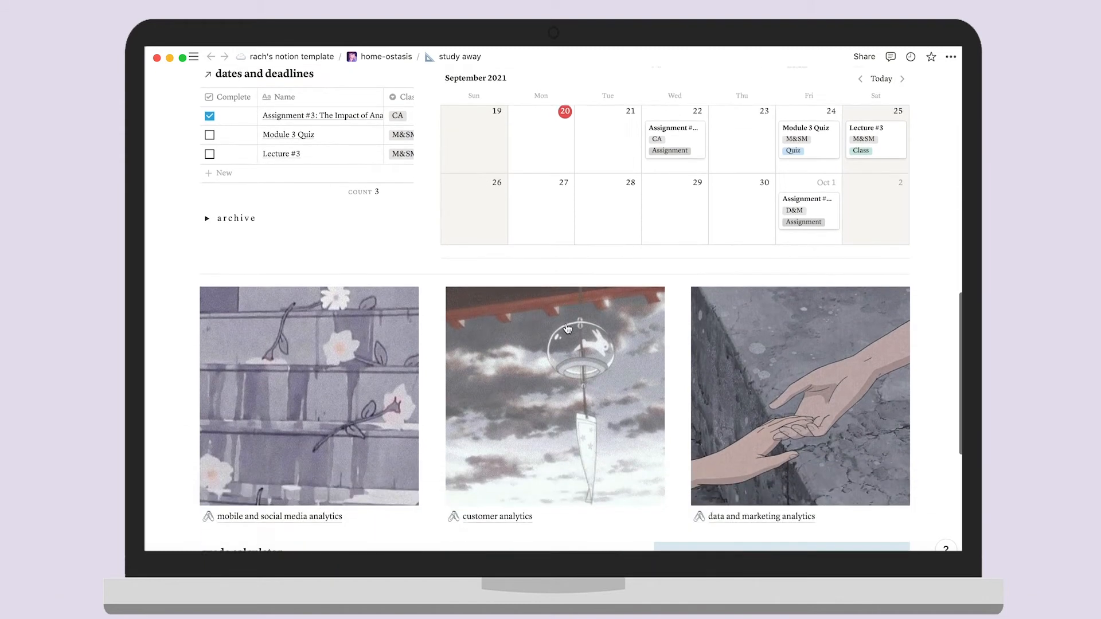
Dismiss the no-results popup and move the photo block beside the third image
{"action": "scroll", "coordinate": [568, 329], "scroll_direction": "down", "scroll_amount": 4}
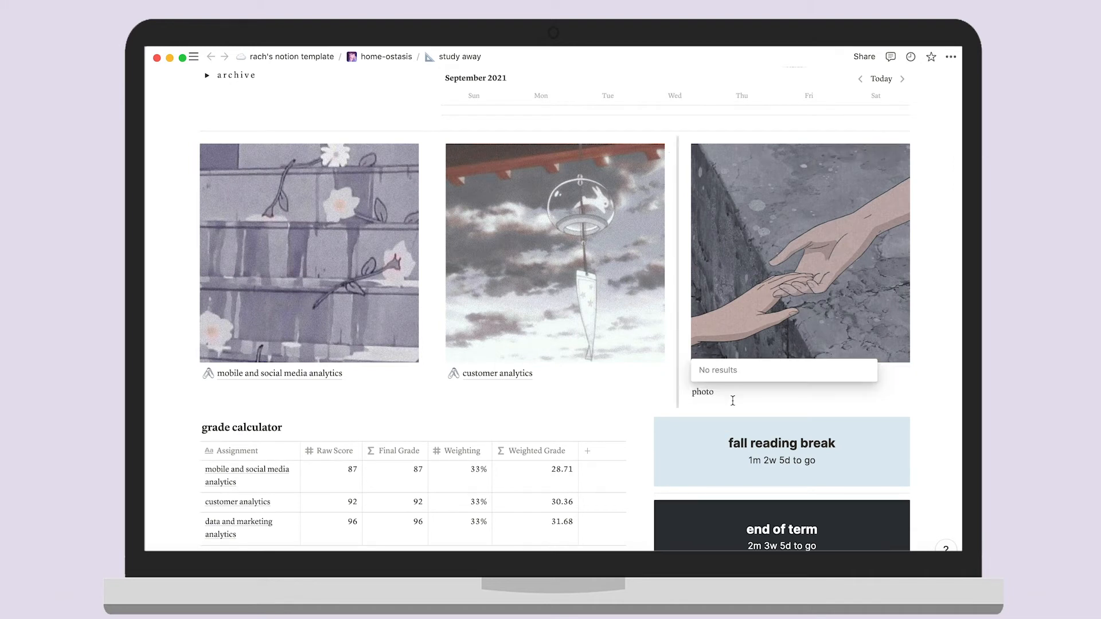
{"action": "left_click", "coordinate": [729, 395]}
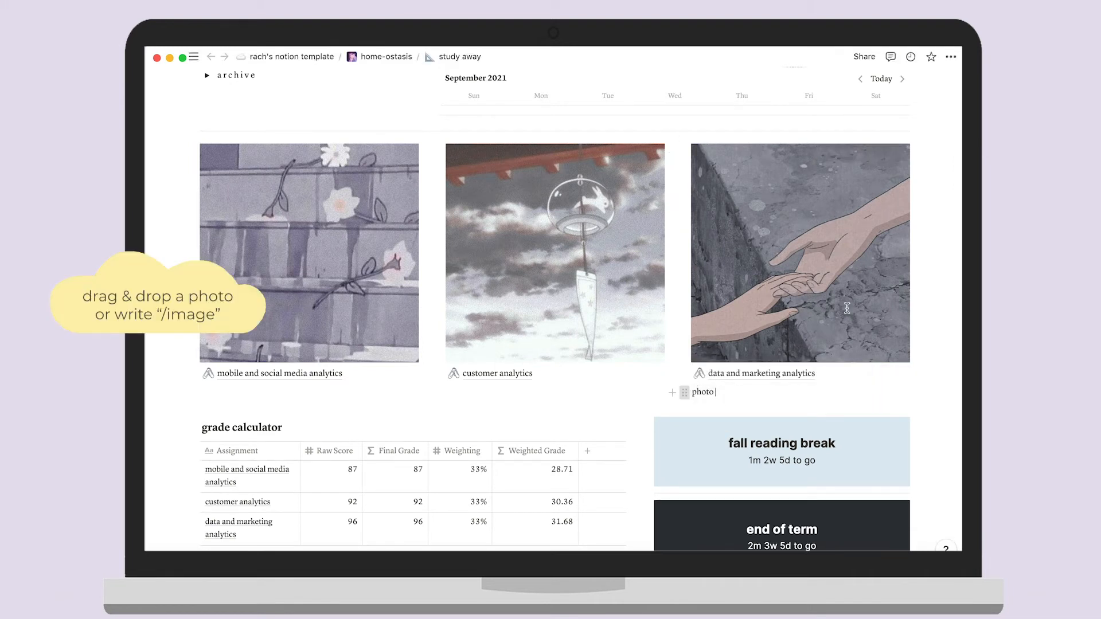
{"action": "left_click_drag", "start_coordinate": [915, 273], "coordinate": [918, 268]}
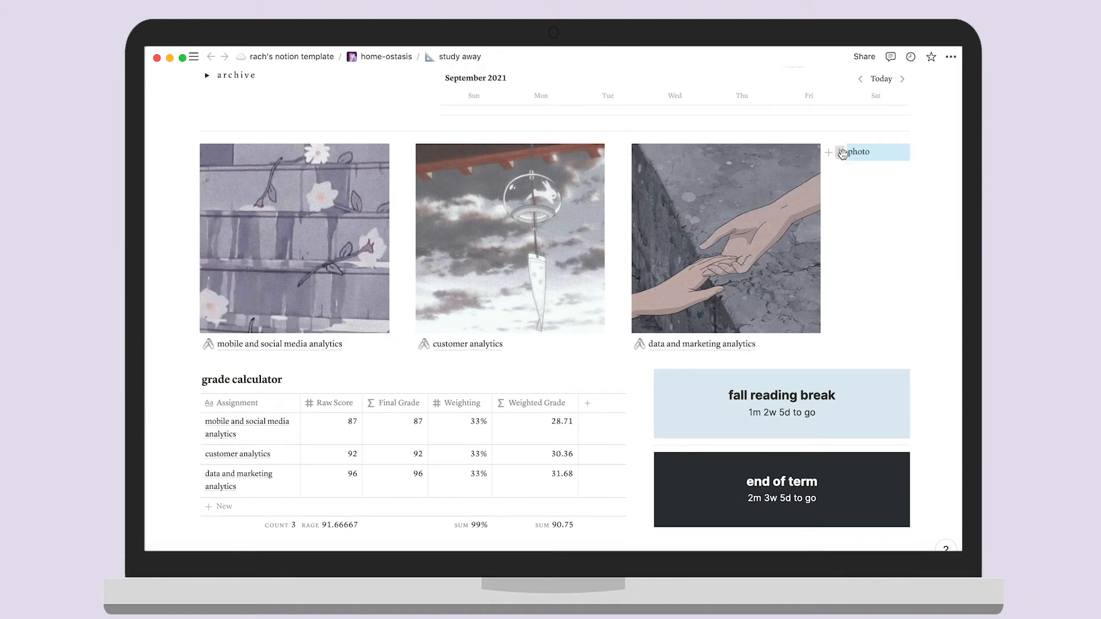
Delete the photo block from the page
{"action": "left_click", "coordinate": [842, 153]}
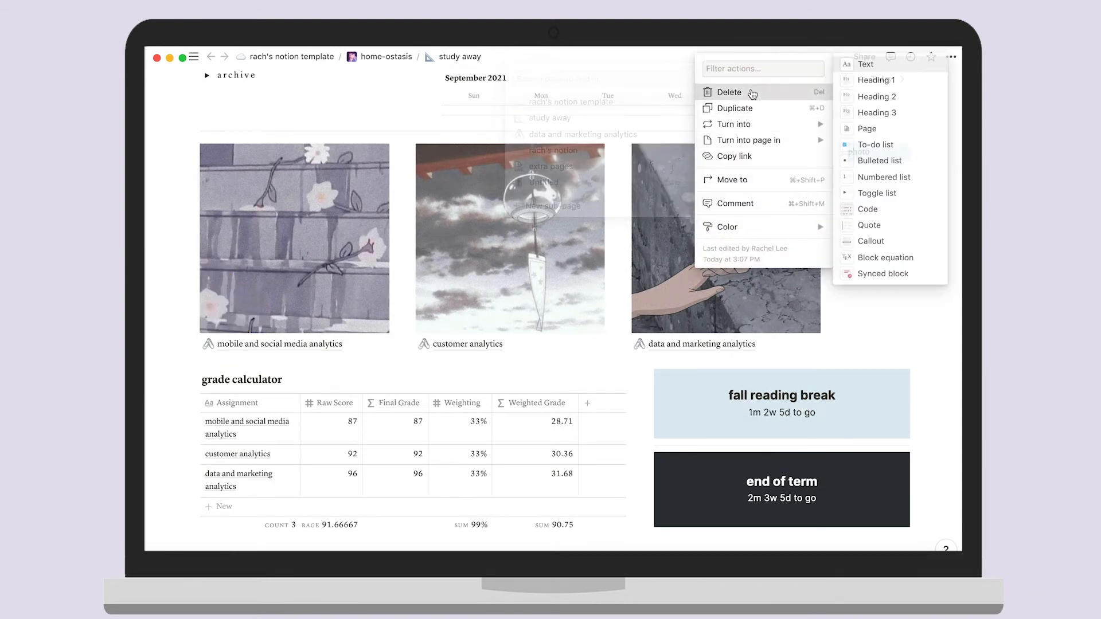
{"action": "left_click", "coordinate": [752, 93]}
{"action": "scroll", "coordinate": [582, 369], "scroll_direction": "down", "scroll_amount": 2}
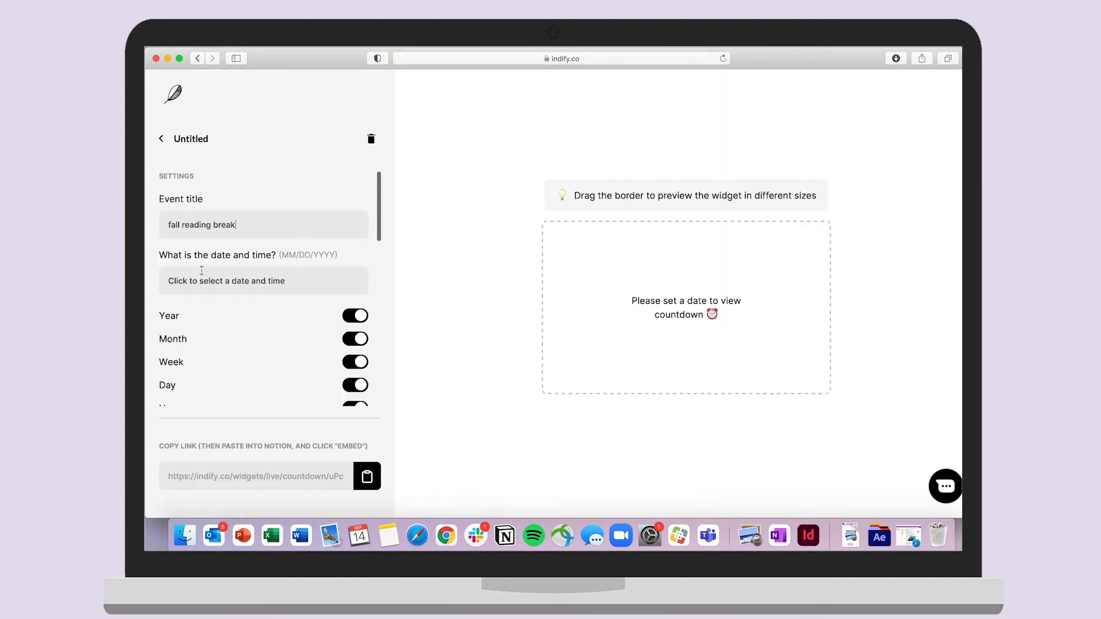
Create an Indify countdown to November 10 2021 with hours and seconds hidden
{"action": "left_click", "coordinate": [232, 281]}
{"action": "left_click", "coordinate": [231, 385]}
{"action": "scroll", "coordinate": [273, 350], "scroll_direction": "down", "scroll_amount": 2}
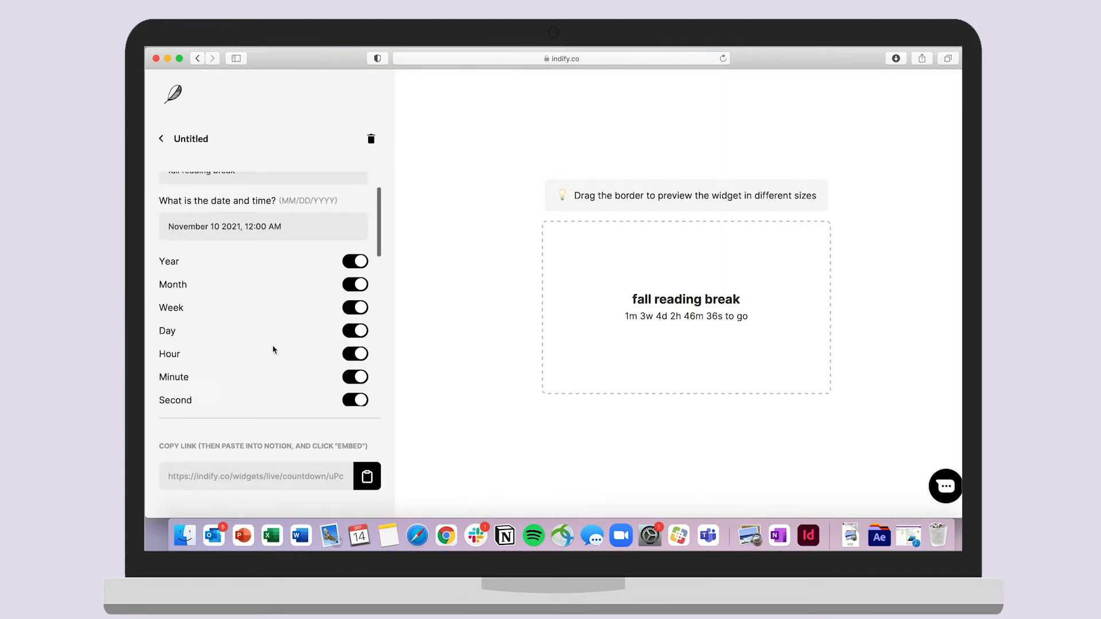
{"action": "left_click", "coordinate": [354, 376]}
{"action": "left_click", "coordinate": [356, 330]}
{"action": "scroll", "coordinate": [355, 321], "scroll_direction": "down", "scroll_amount": 3}
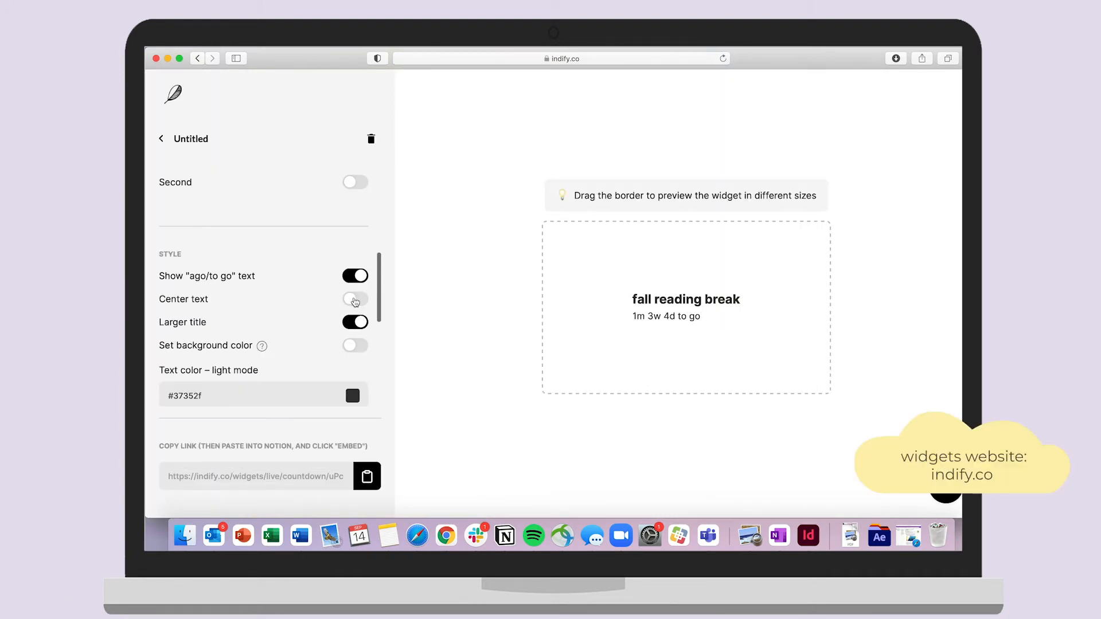
Give the countdown a light blue background, copy its link and paste it into Notion
{"action": "left_click", "coordinate": [355, 346]}
{"action": "scroll", "coordinate": [356, 321], "scroll_direction": "down", "scroll_amount": 2}
{"action": "left_click", "coordinate": [352, 285]}
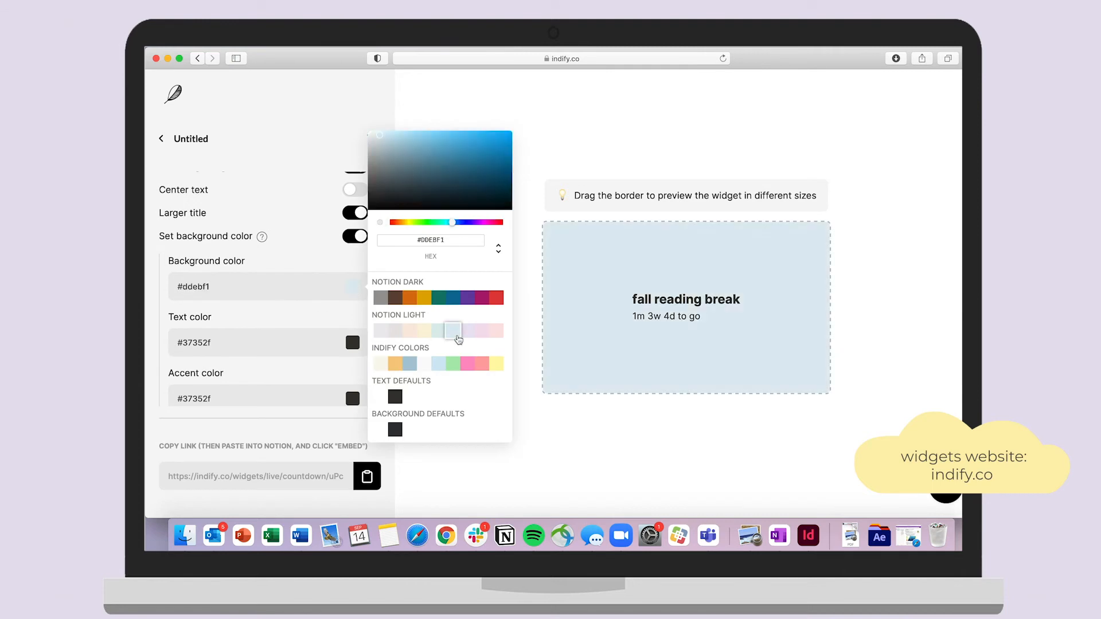
{"action": "left_click", "coordinate": [457, 339]}
{"action": "scroll", "coordinate": [269, 315], "scroll_direction": "down", "scroll_amount": 2}
{"action": "left_click", "coordinate": [366, 478]}
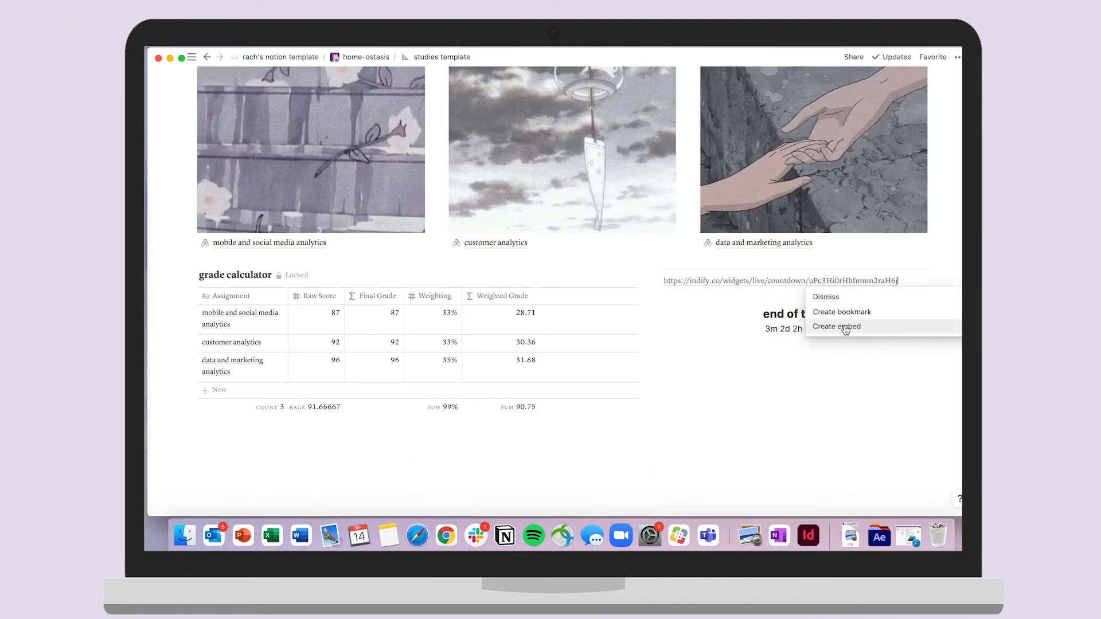
{"action": "key", "text": "Return"}
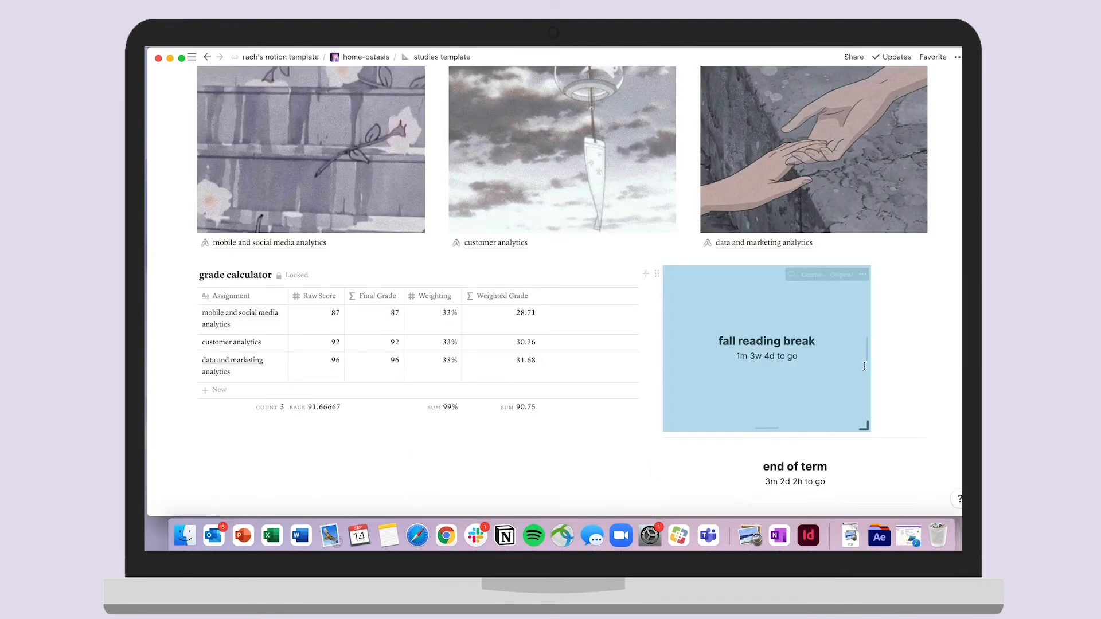
Shorten the fall reading break countdown embed into a compact box
{"action": "left_click_drag", "start_coordinate": [926, 430], "coordinate": [928, 321]}
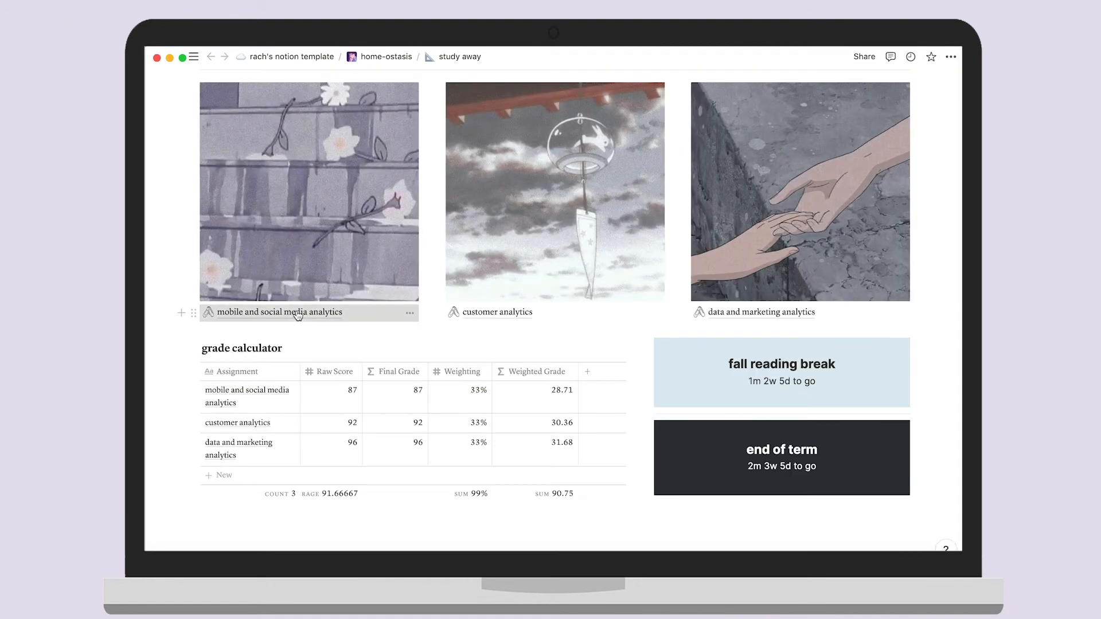
Open the mobile and social media analytics class page
{"action": "left_click", "coordinate": [297, 311]}
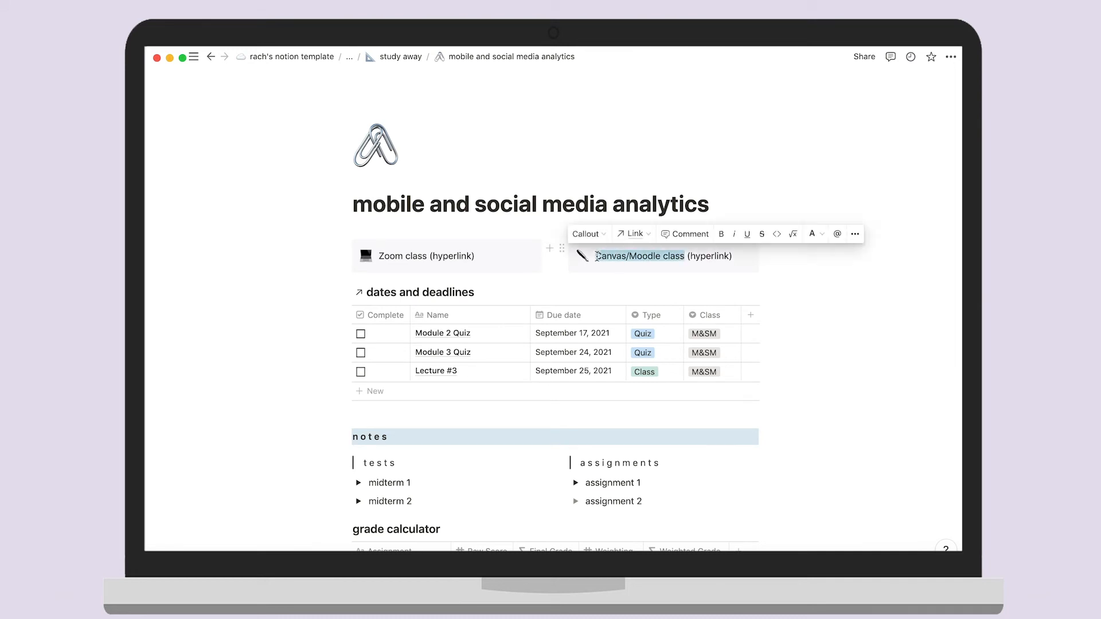
Confirm the dates and deadlines table filter stays set to Class is M&SM
{"action": "left_click", "coordinate": [635, 234]}
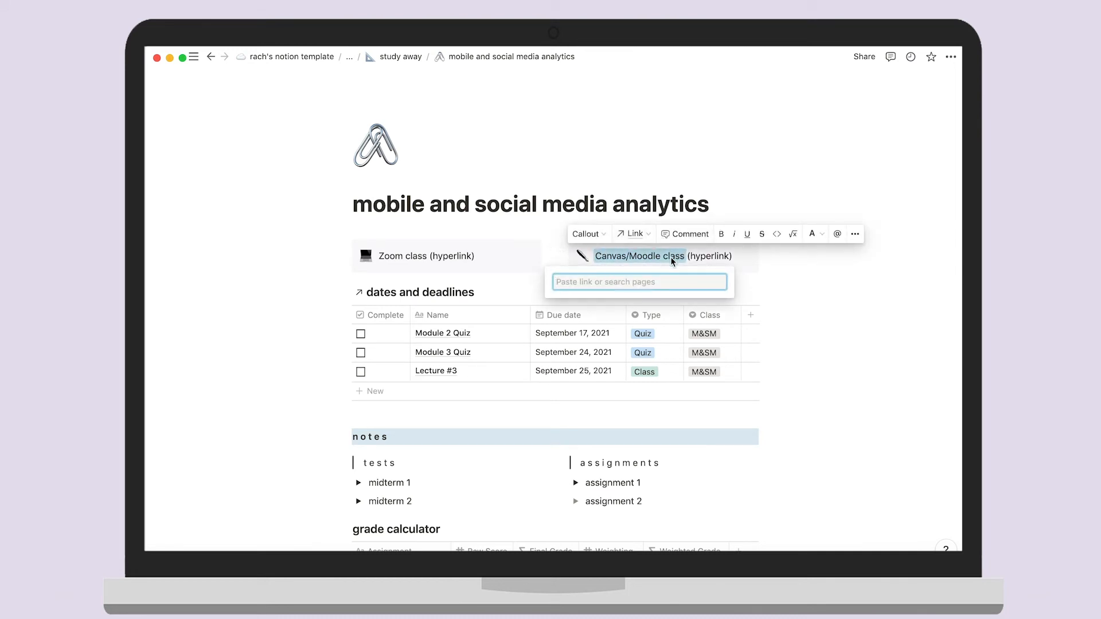
{"action": "key", "text": "Escape"}
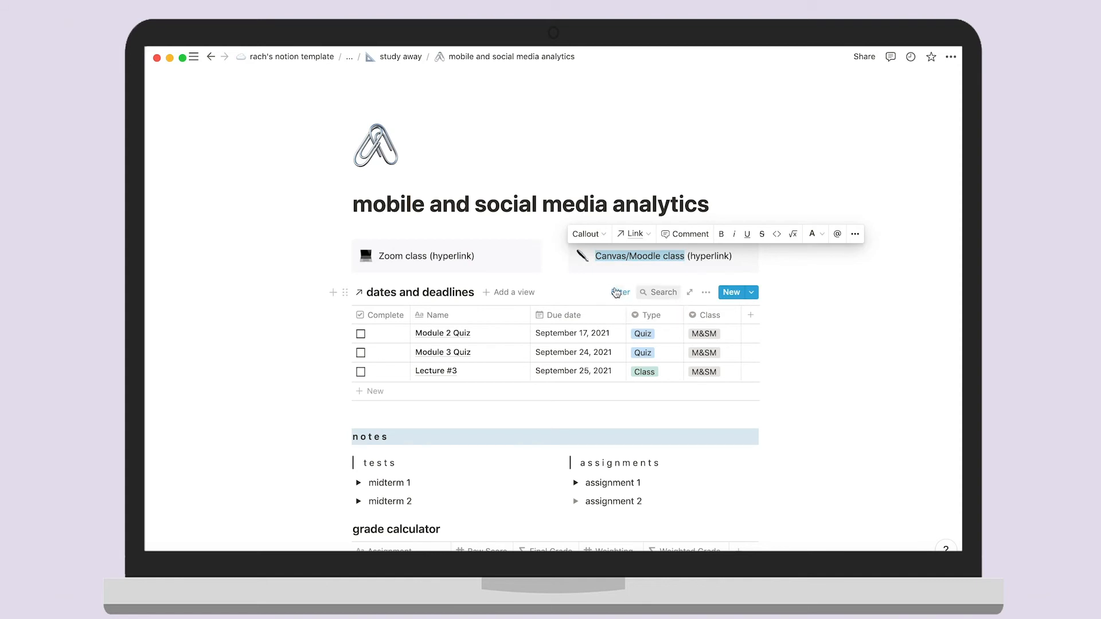
{"action": "left_click", "coordinate": [616, 293]}
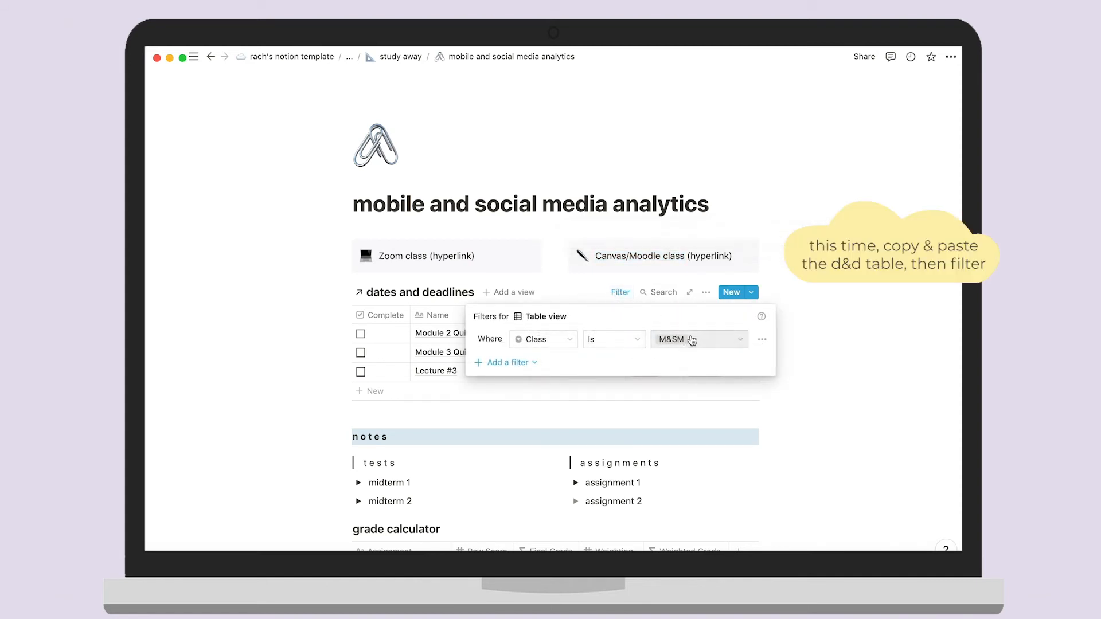
{"action": "left_click", "coordinate": [739, 342]}
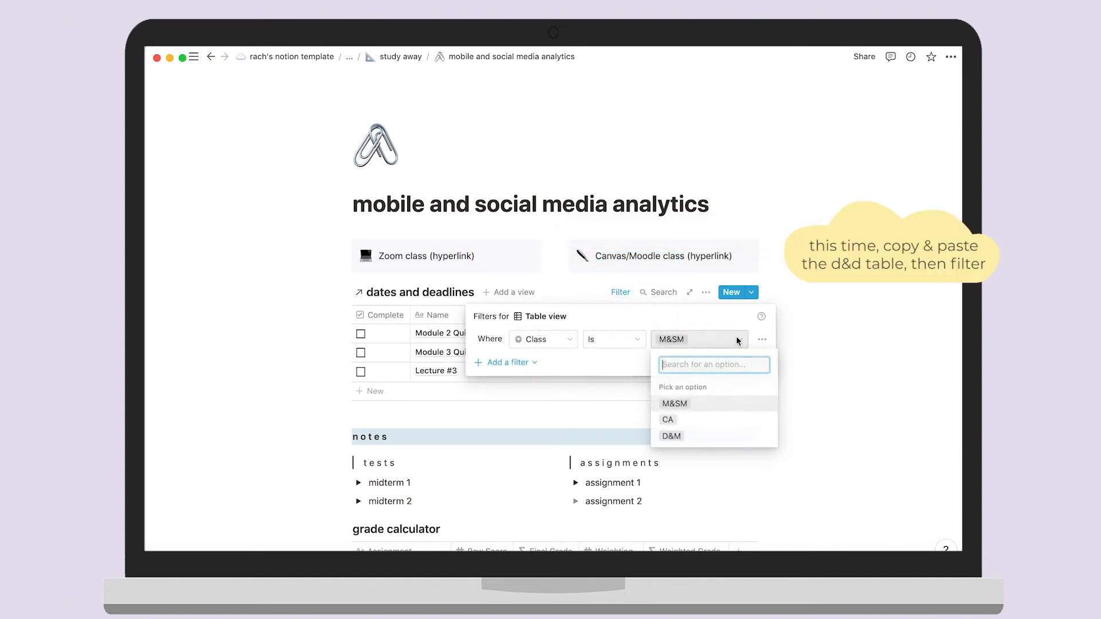
{"action": "left_click", "coordinate": [711, 404]}
{"action": "left_click", "coordinate": [583, 417]}
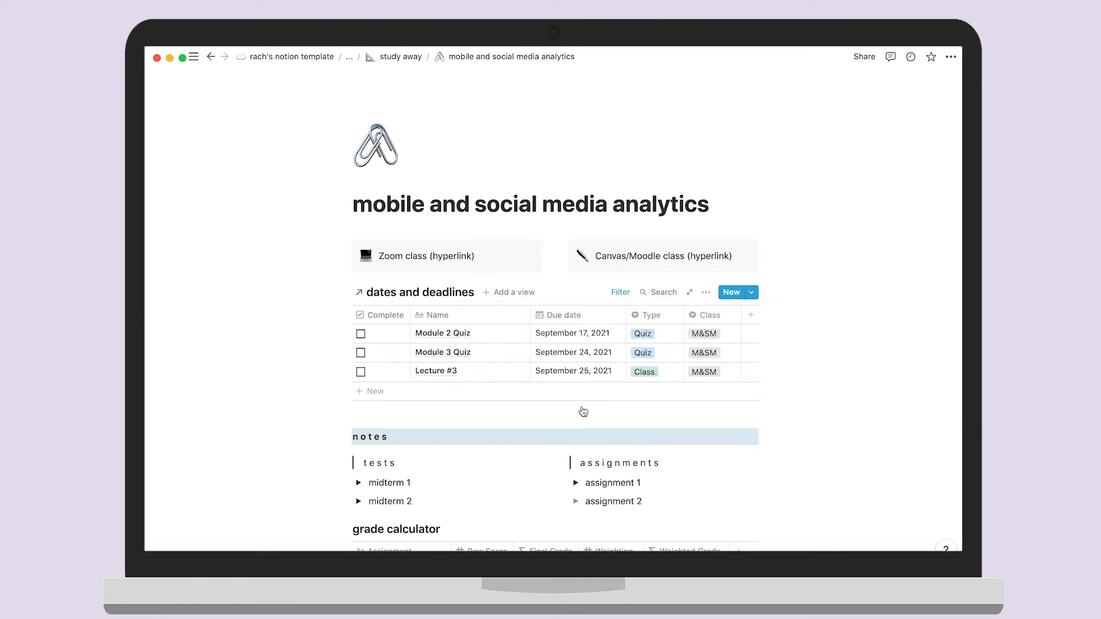
Preview midterm 1's lecture links, then open the customer analytics class page
{"action": "scroll", "coordinate": [582, 406], "scroll_direction": "down", "scroll_amount": 2}
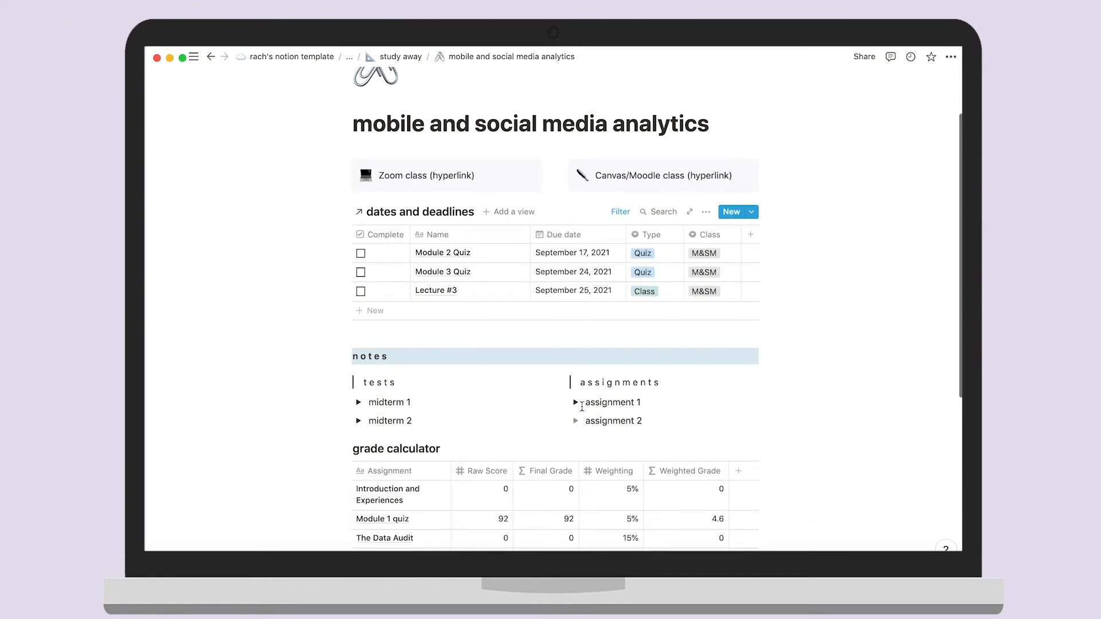
{"action": "left_click", "coordinate": [359, 403]}
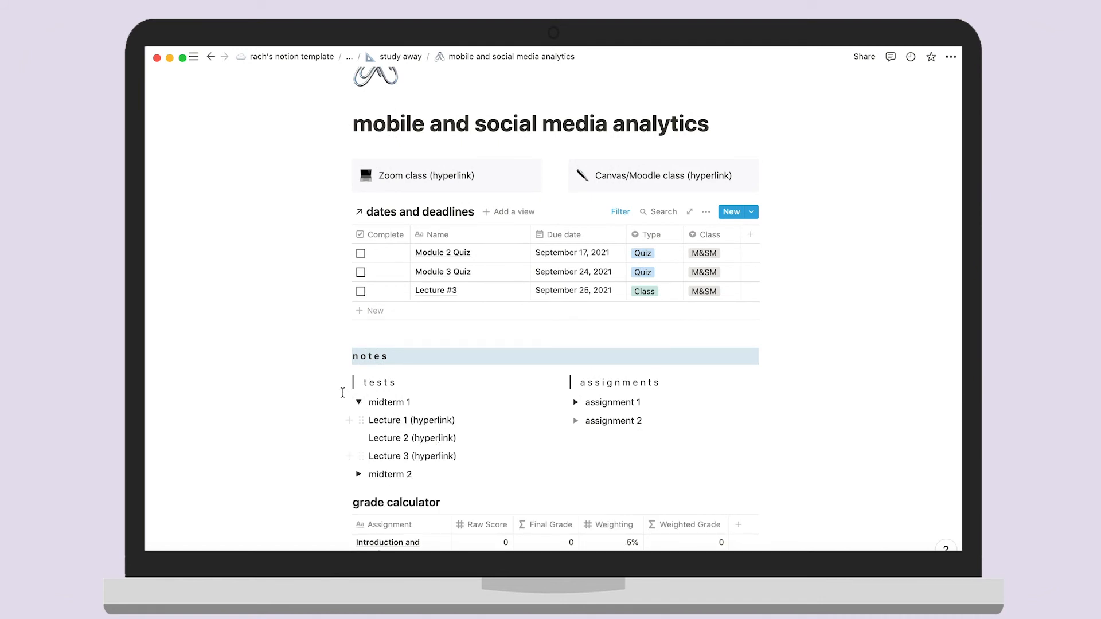
{"action": "left_click", "coordinate": [358, 403]}
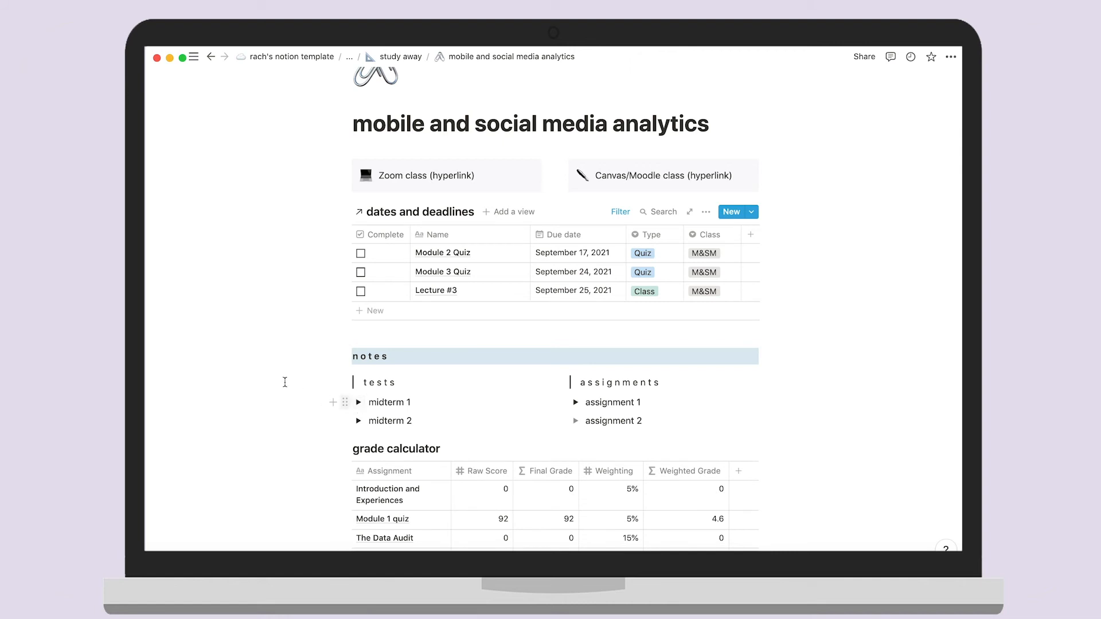
{"action": "scroll", "coordinate": [279, 377], "scroll_direction": "down", "scroll_amount": 5}
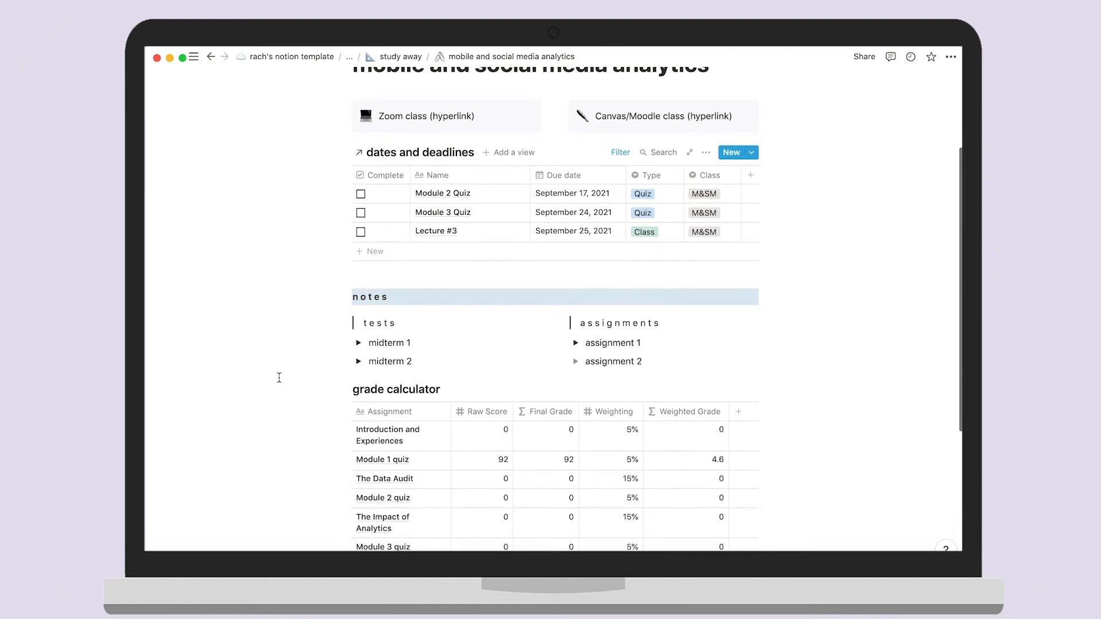
{"action": "scroll", "coordinate": [280, 378], "scroll_direction": "down", "scroll_amount": 3}
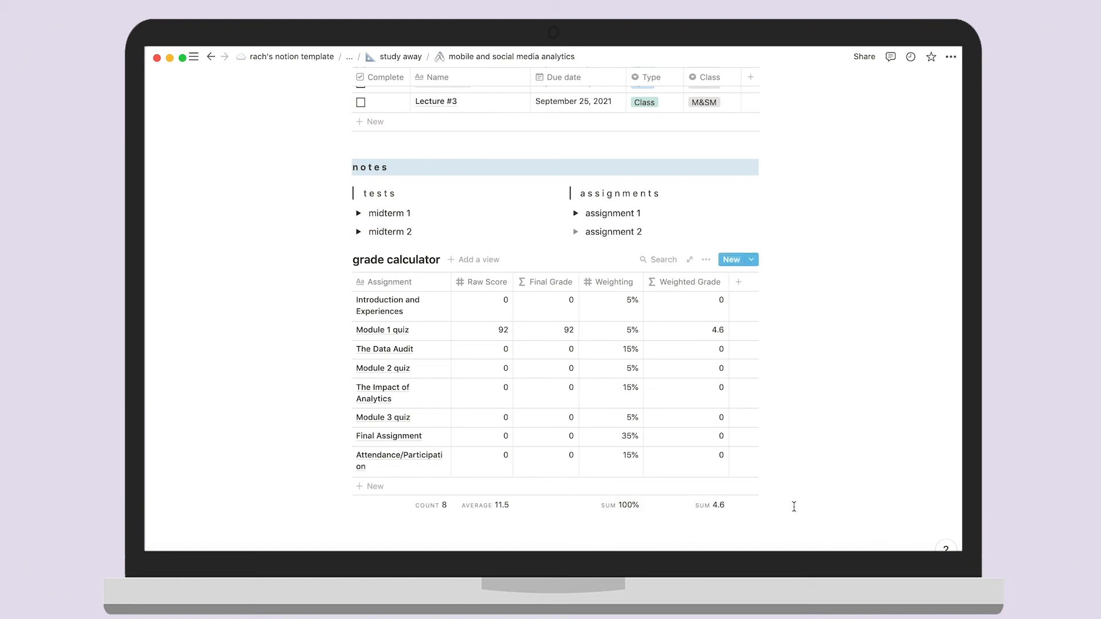
{"action": "scroll", "coordinate": [907, 460], "scroll_direction": "up", "scroll_amount": 5}
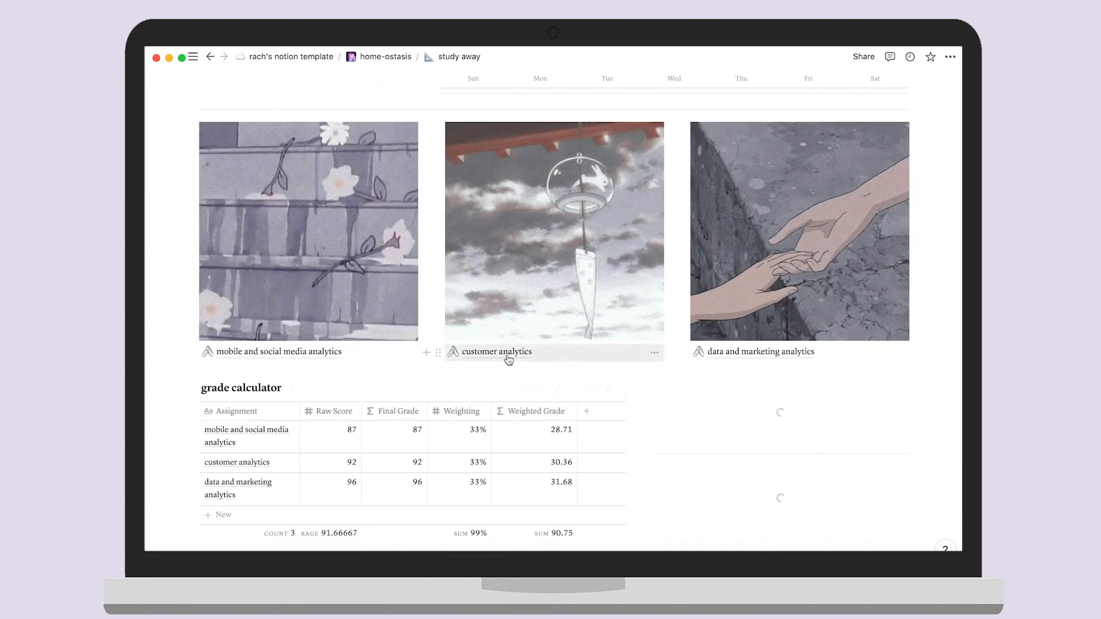
{"action": "left_click", "coordinate": [508, 360]}
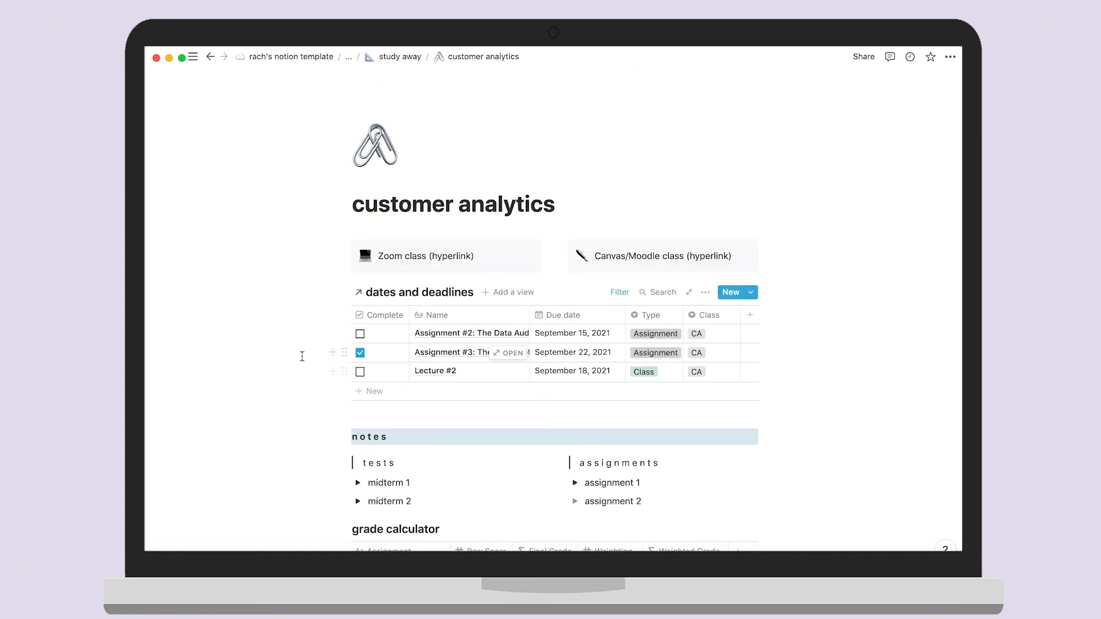
{"action": "scroll", "coordinate": [302, 356], "scroll_direction": "down", "scroll_amount": 5}
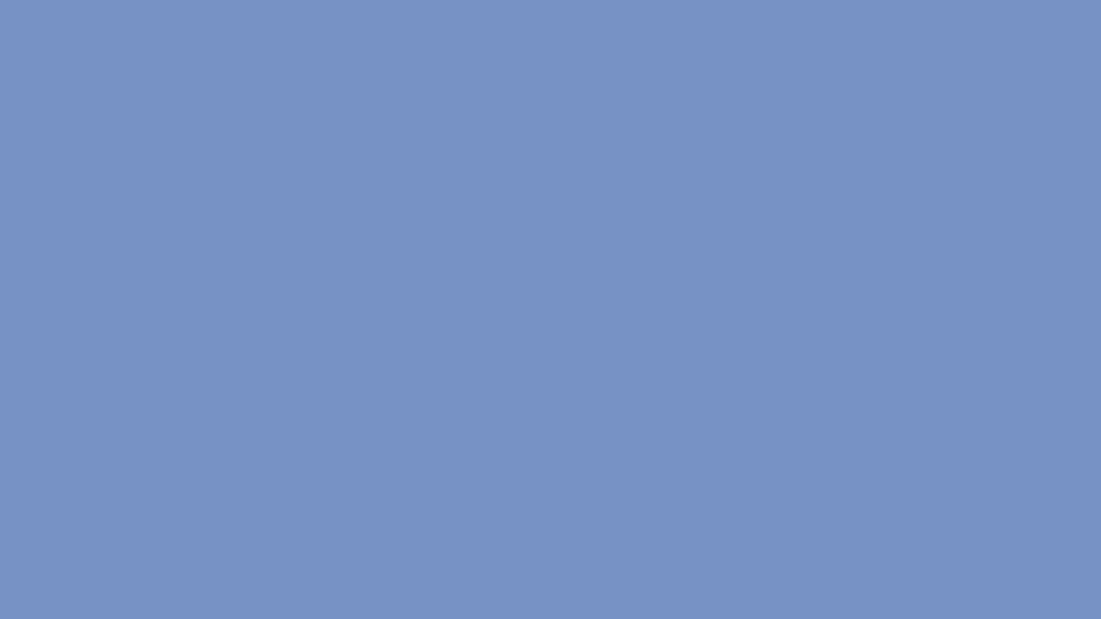